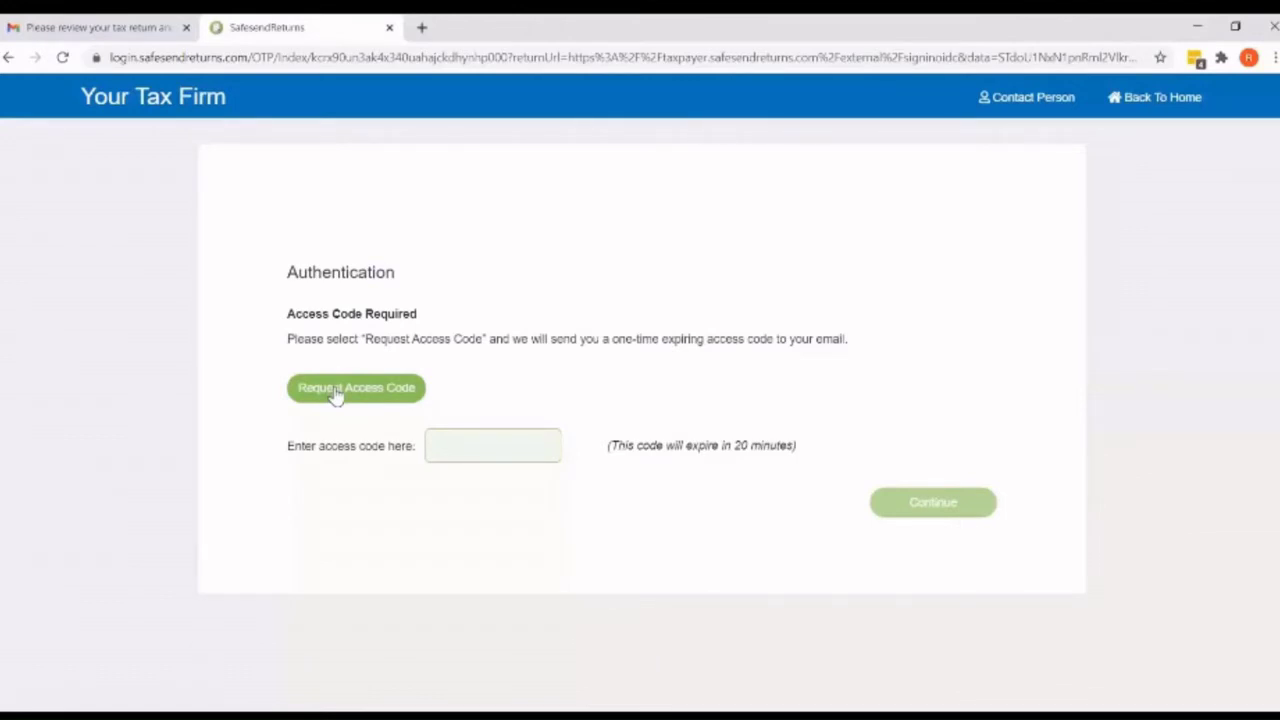
- Request a one-time access code and copy it from the tax firm's new message in the Gmail inbox
{"action": "left_click", "coordinate": [335, 392]}
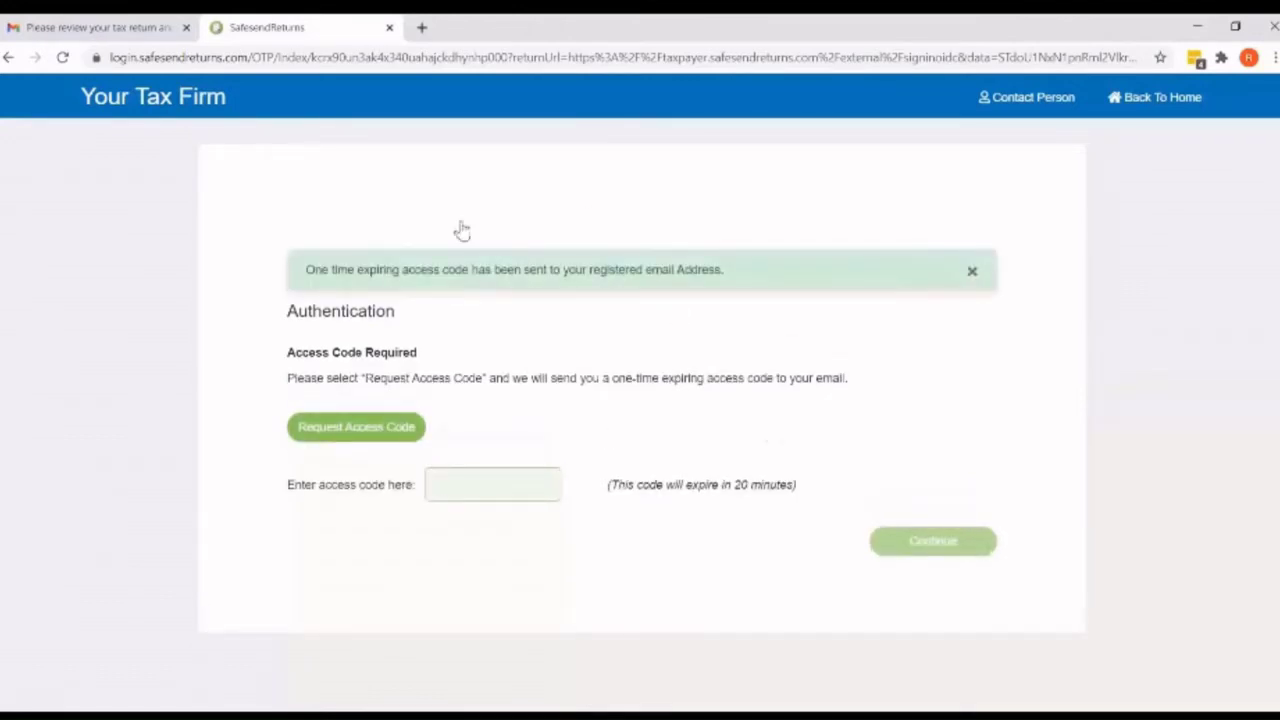
{"action": "left_click", "coordinate": [120, 27]}
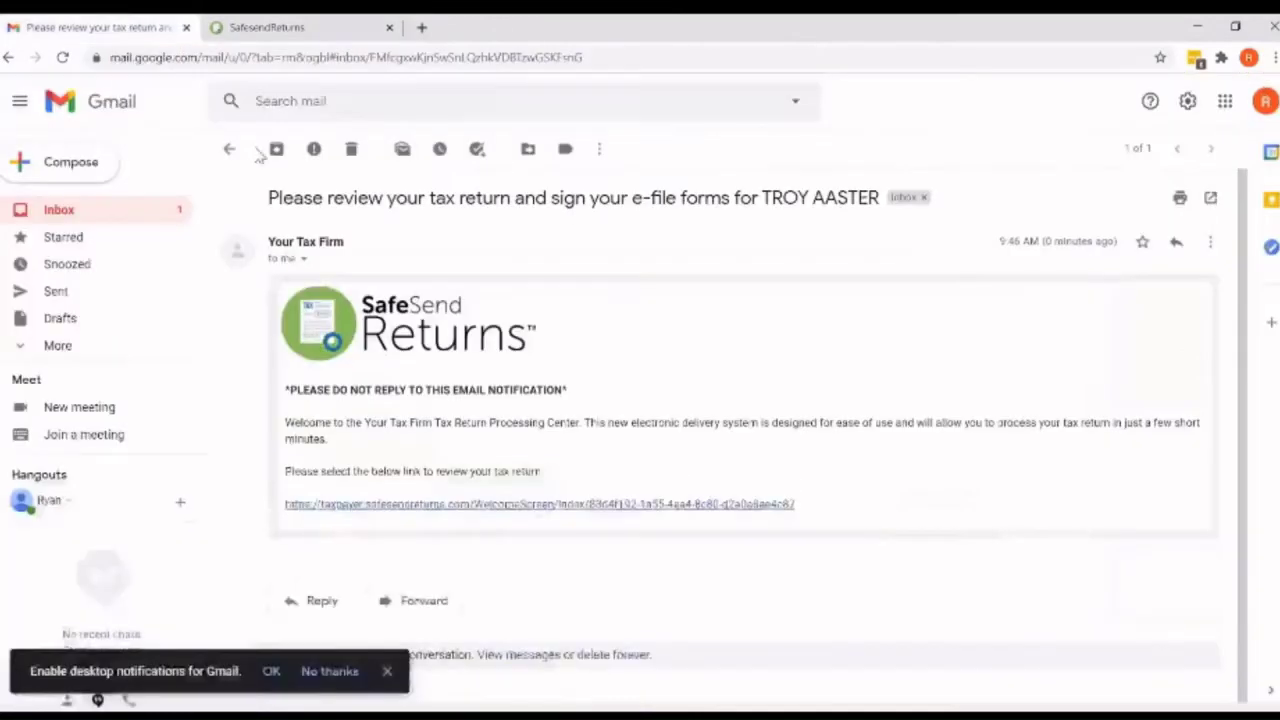
{"action": "left_click", "coordinate": [228, 148]}
{"action": "left_click", "coordinate": [390, 222]}
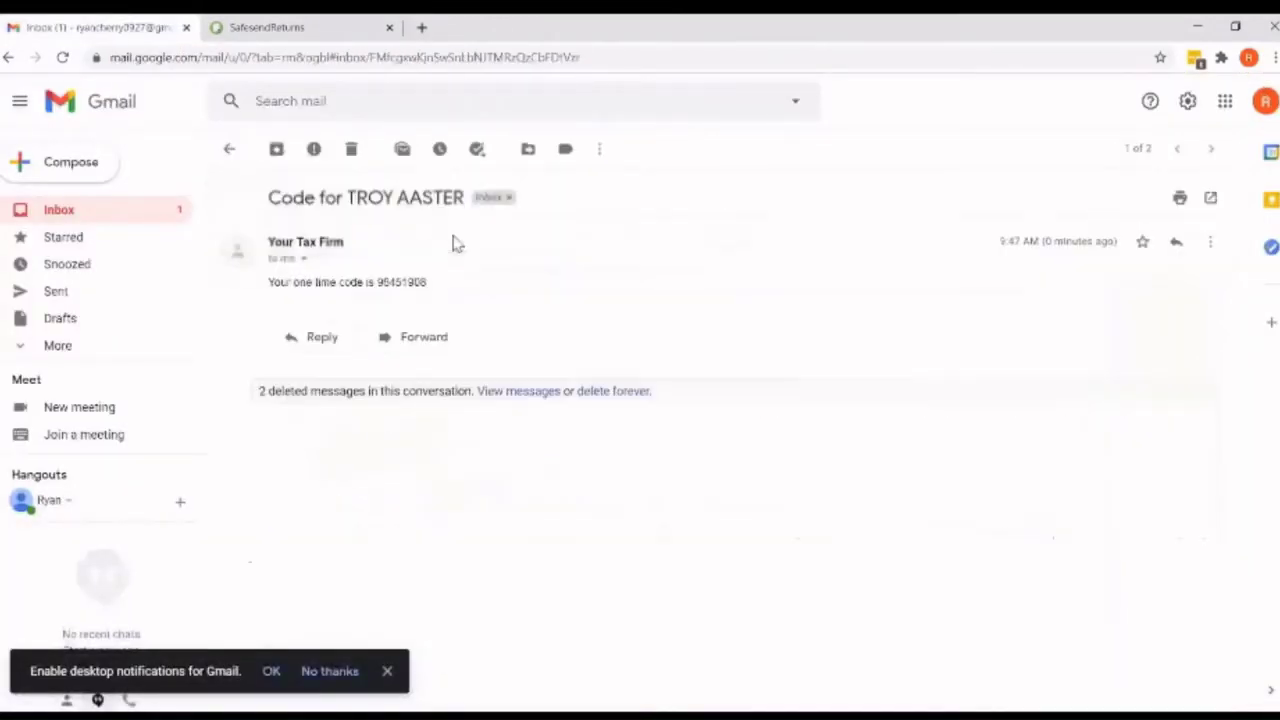
{"action": "double_click", "coordinate": [405, 282]}
{"action": "key", "text": "ctrl+c"}
- Enter the copied one-time access code on the SafeSend Returns authentication page and continue to the tax return
{"action": "left_click", "coordinate": [300, 27]}
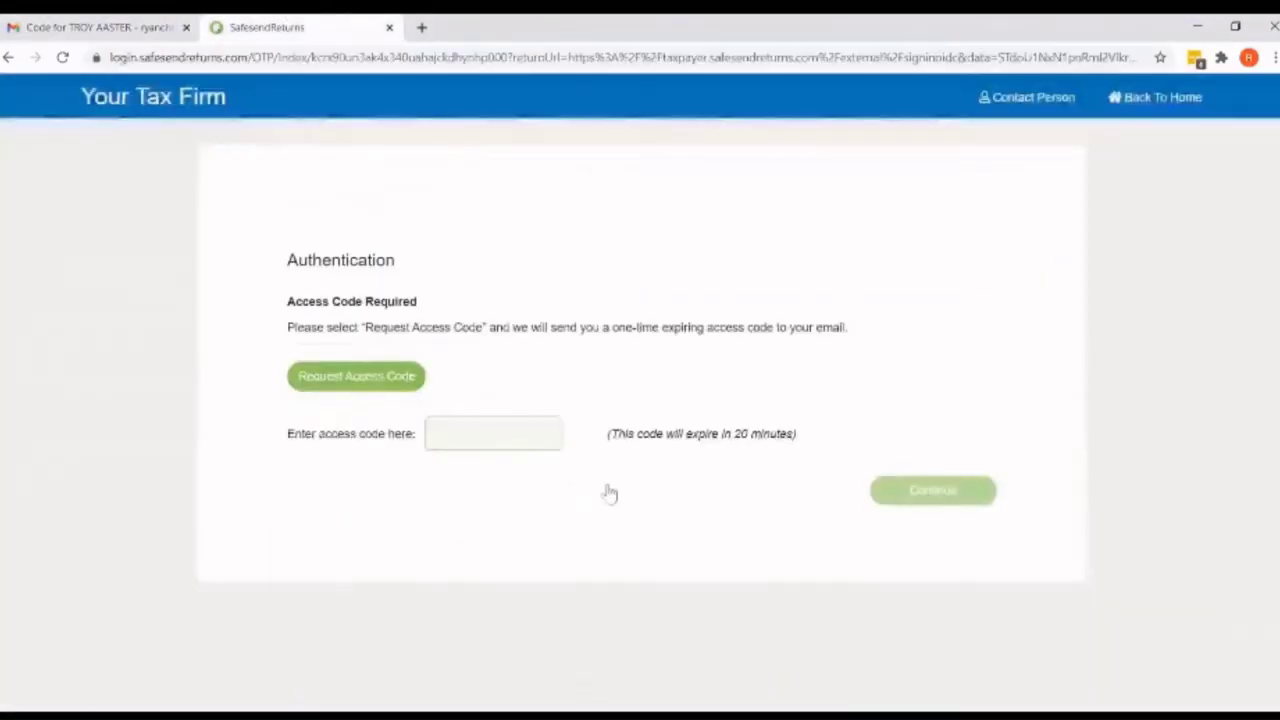
{"action": "left_click", "coordinate": [548, 436]}
{"action": "key", "text": "ctrl+v"}
{"action": "left_click", "coordinate": [963, 500]}
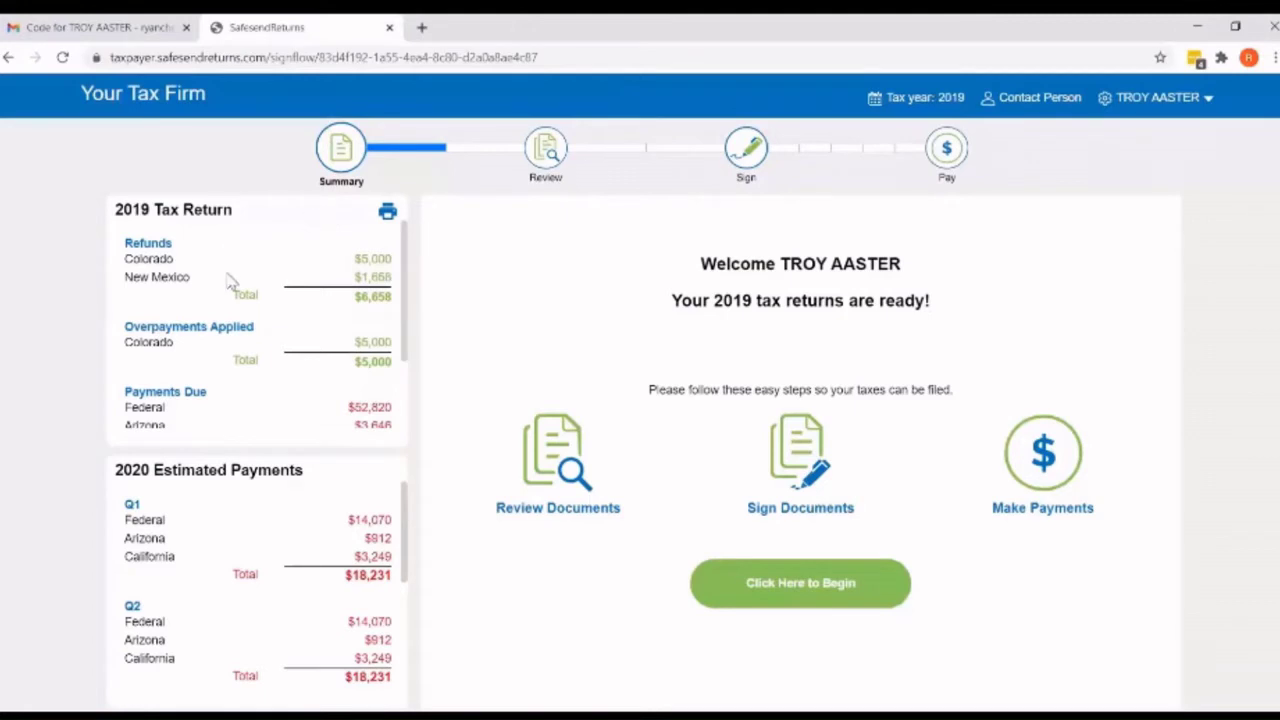
- Look through the 2019 tax return and 2020 estimated payments summary, and proceed past the firm's message
{"action": "scroll", "coordinate": [224, 328], "scroll_direction": "down", "scroll_amount": 1}
{"action": "scroll", "coordinate": [210, 500], "scroll_direction": "down", "scroll_amount": 1}
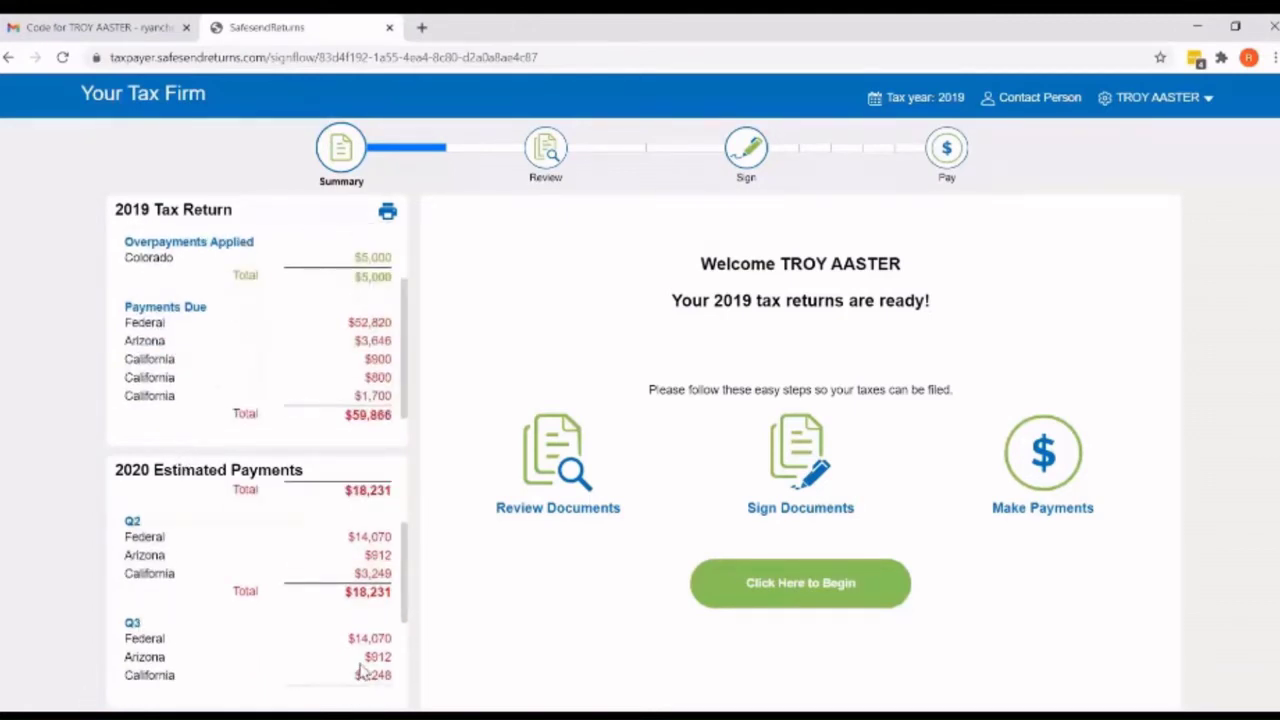
{"action": "left_click", "coordinate": [808, 584]}
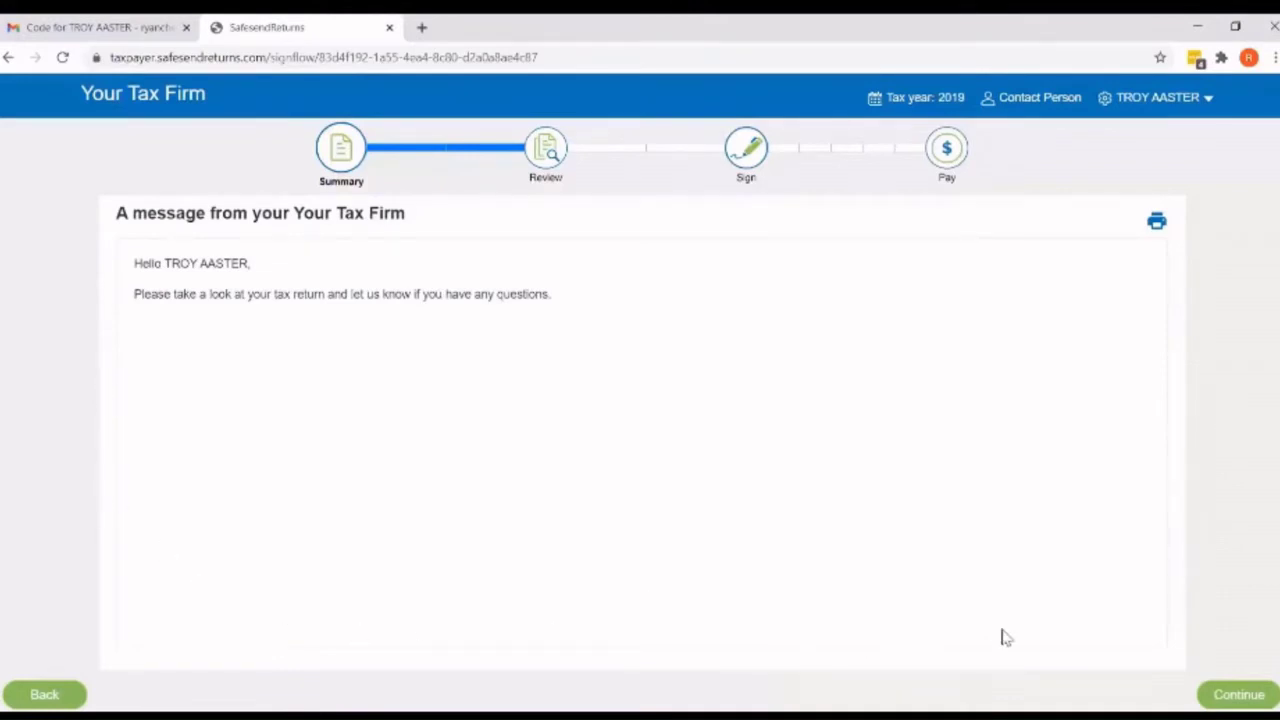
{"action": "left_click", "coordinate": [1226, 684]}
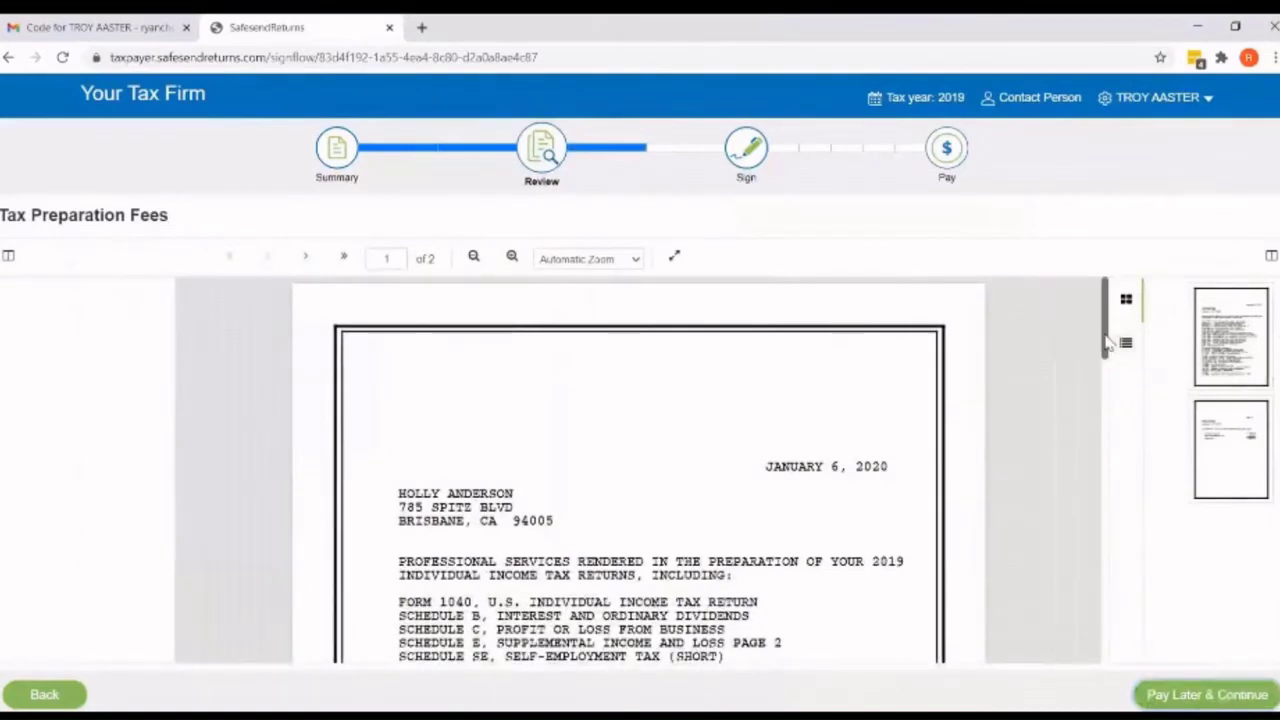
- Read the tax preparation fees invoice through to its second page and continue with paying it later
{"action": "left_click_drag", "start_coordinate": [1107, 343], "coordinate": [1098, 578]}
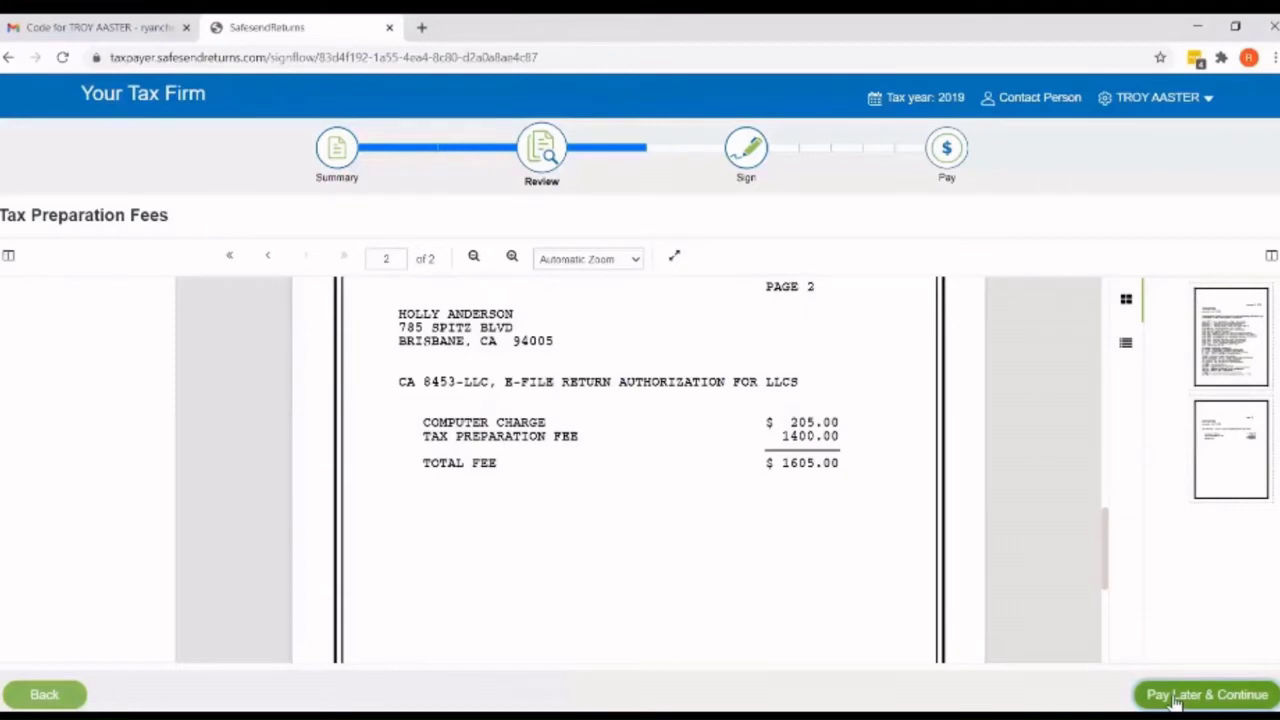
{"action": "left_click", "coordinate": [1233, 697]}
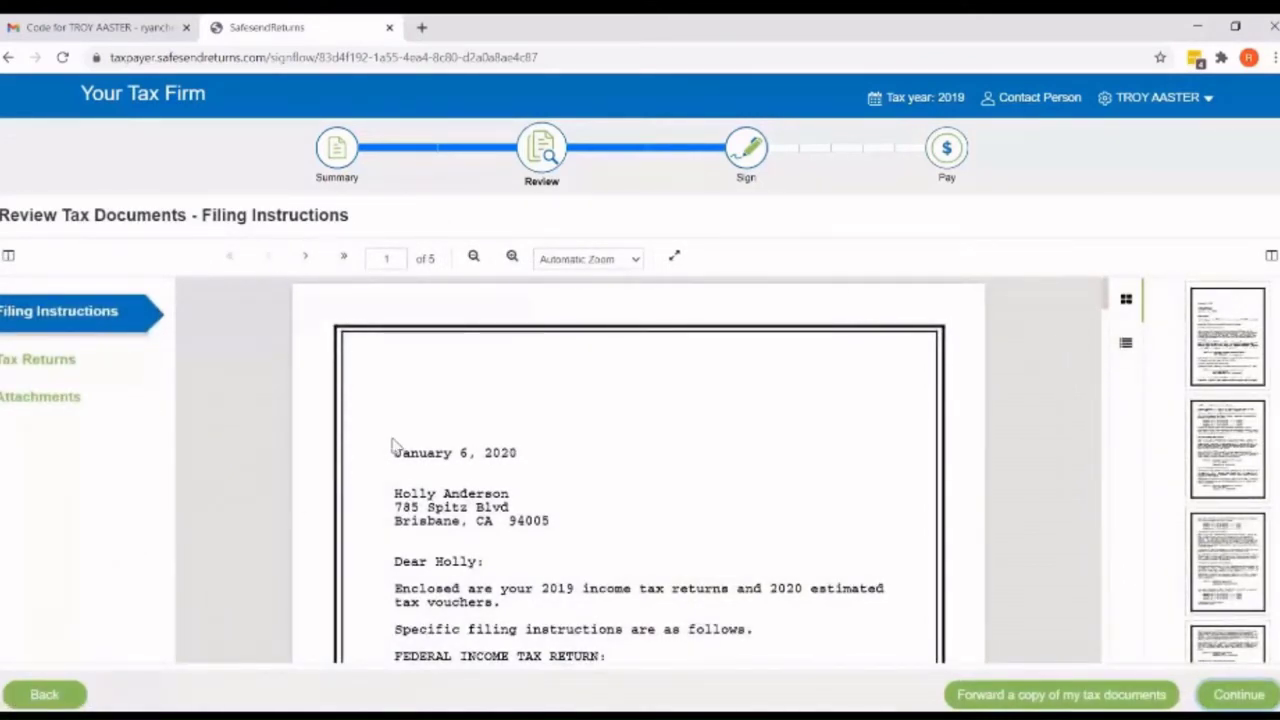
- View the tax returns and attachments, and examine the options for forwarding a copy of the tax documents
{"action": "left_click", "coordinate": [60, 364]}
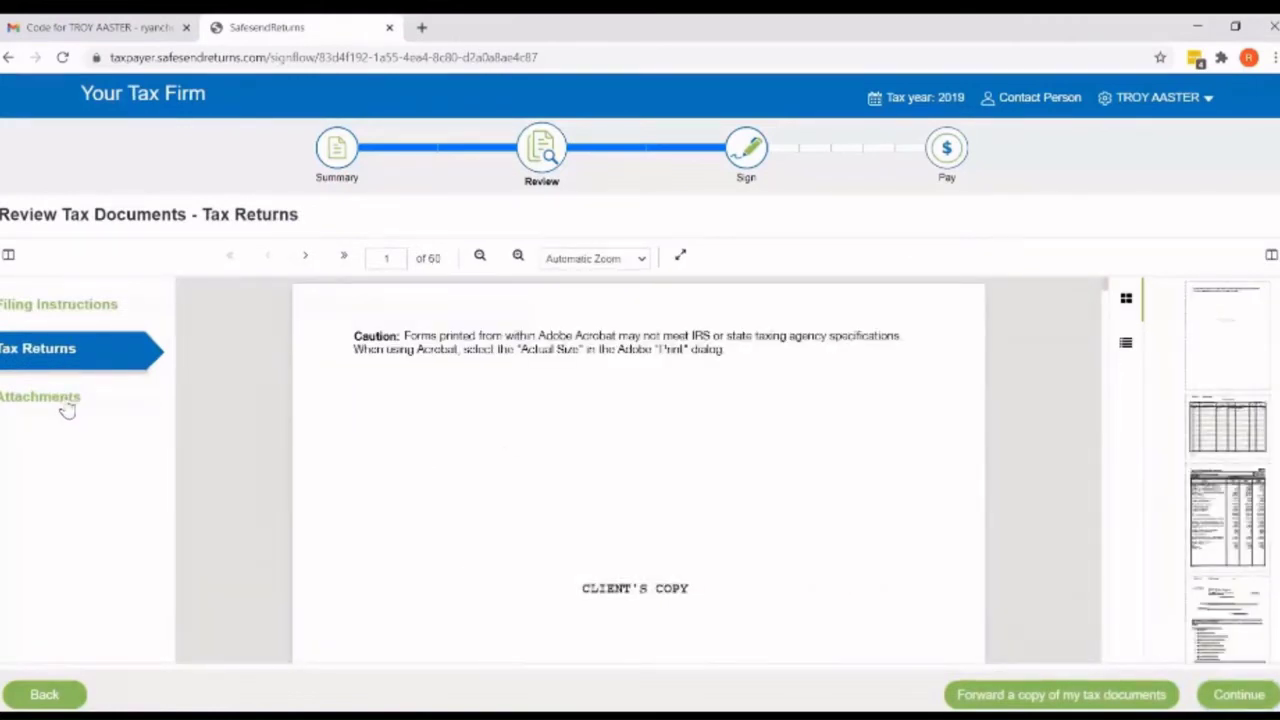
{"action": "left_click", "coordinate": [60, 400]}
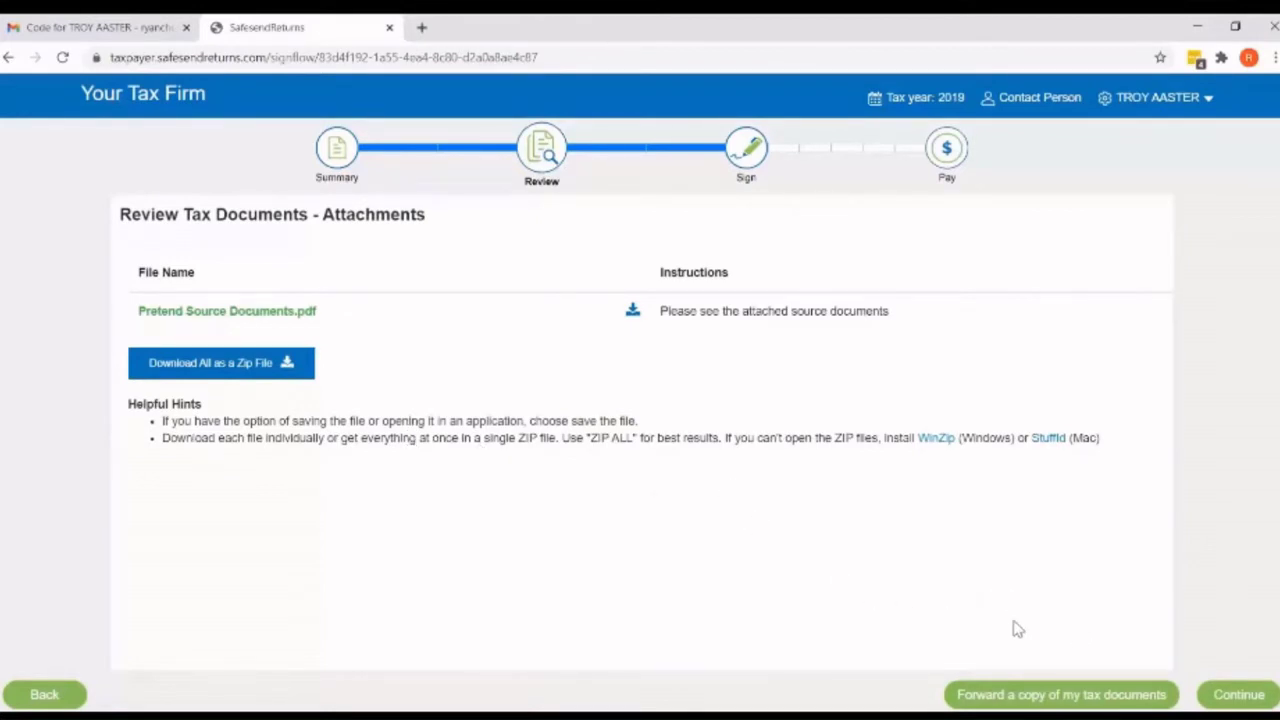
{"action": "left_click", "coordinate": [1062, 697]}
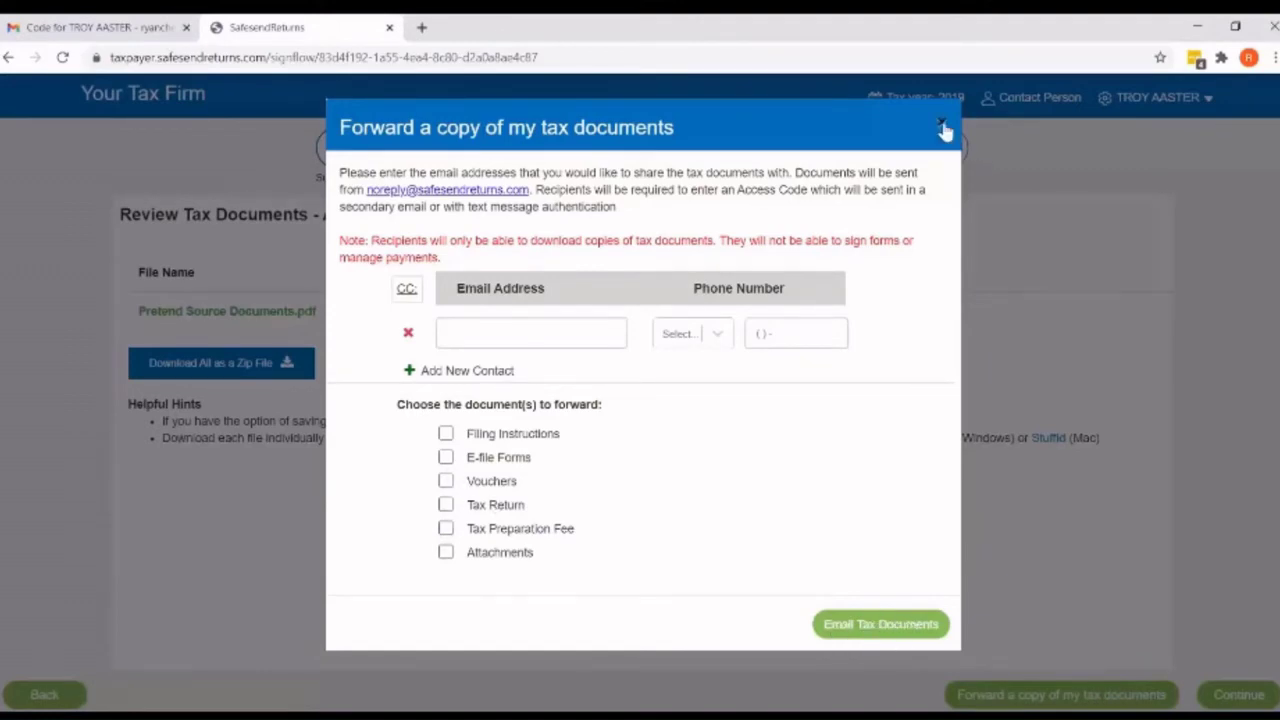
{"action": "left_click", "coordinate": [943, 126]}
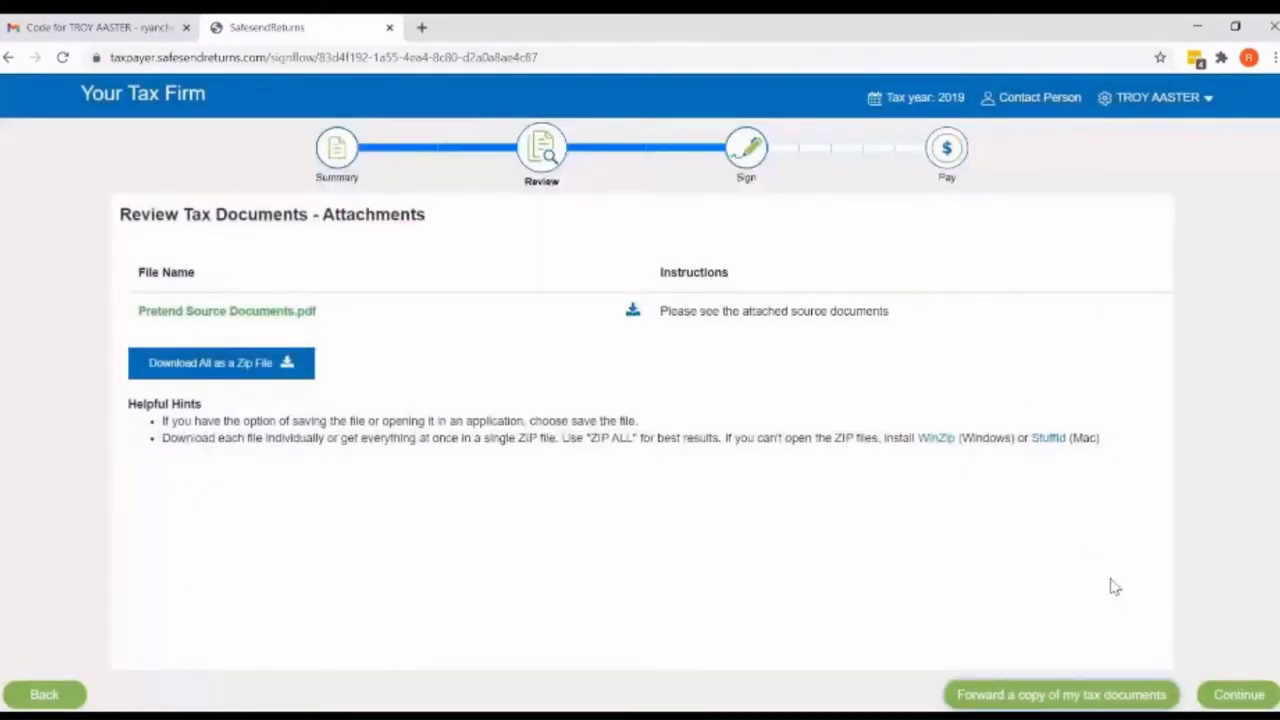
- Continue to signing, choose e-Sign as the method and select the taxpayer's year of birth for identity verification
{"action": "left_click", "coordinate": [1237, 695]}
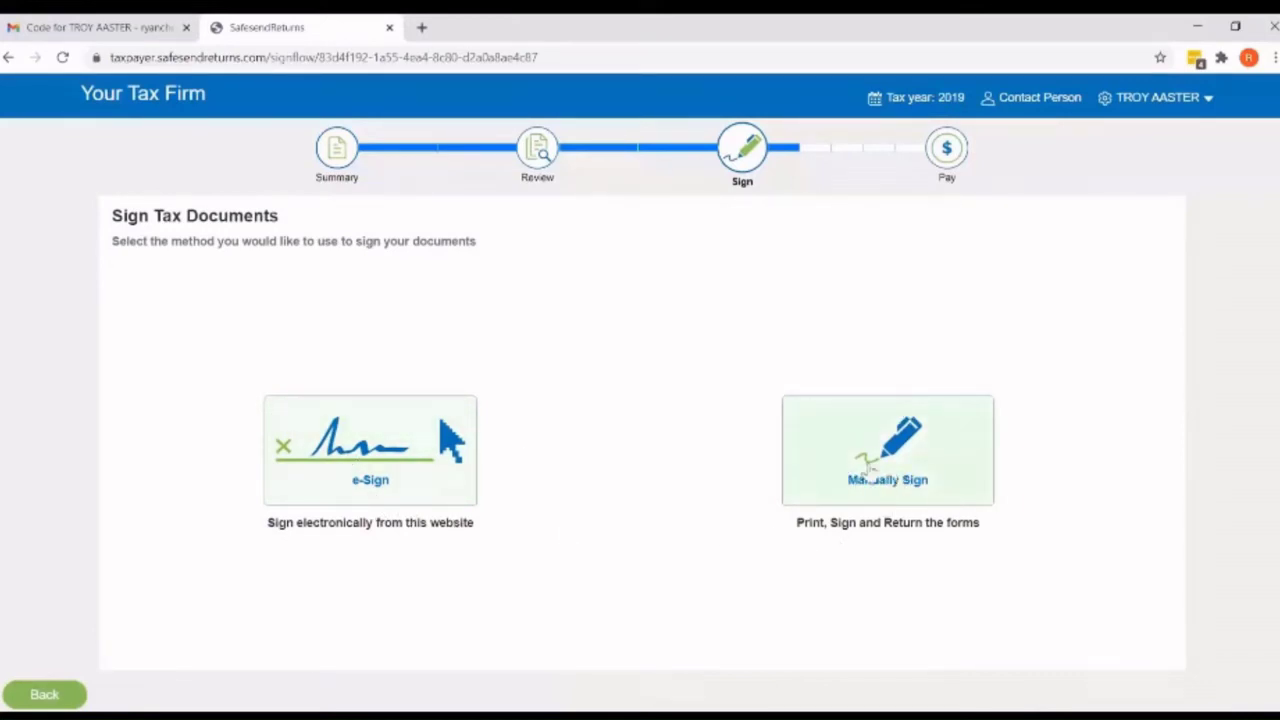
{"action": "left_click", "coordinate": [343, 428]}
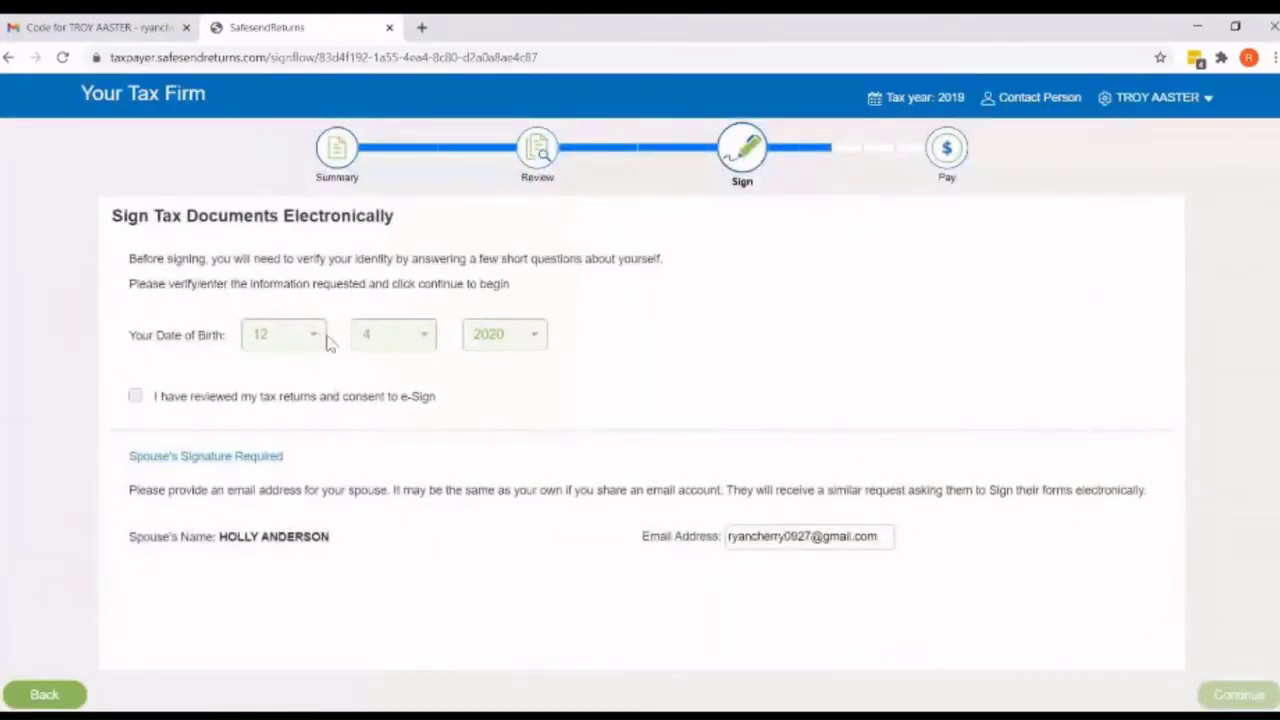
{"action": "left_click", "coordinate": [498, 338]}
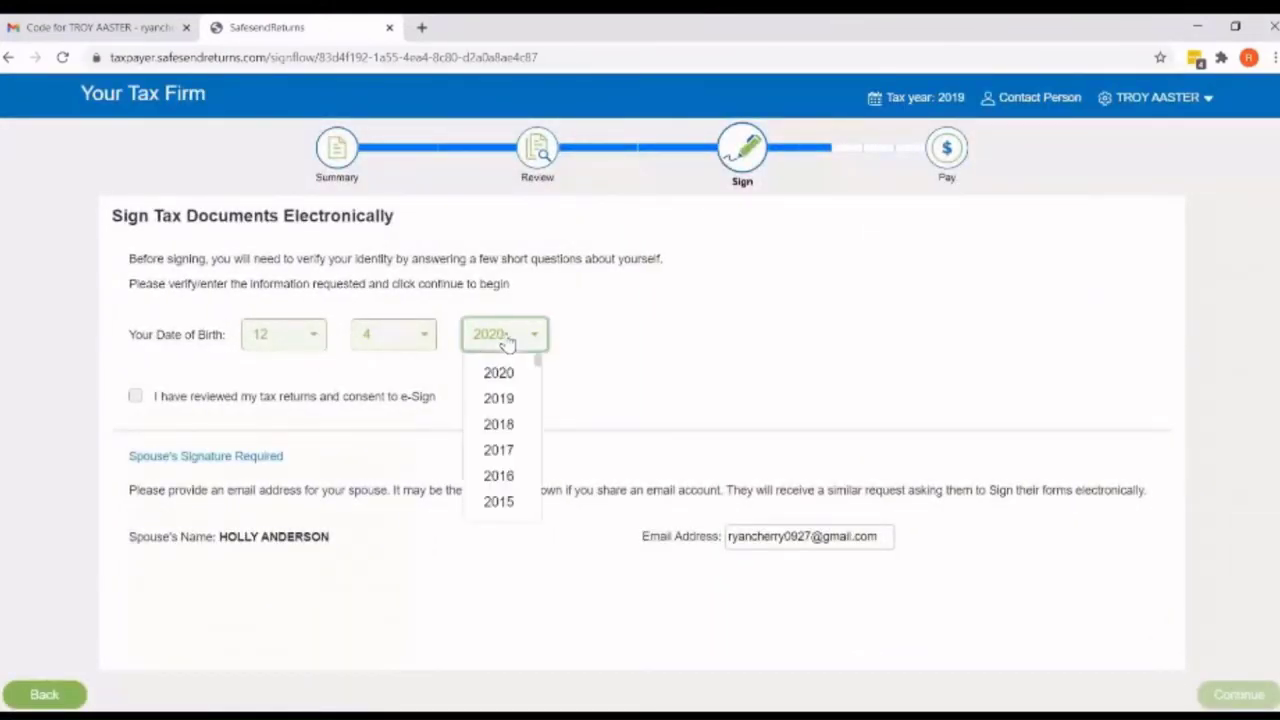
{"action": "scroll", "coordinate": [508, 424], "scroll_direction": "down", "scroll_amount": 10}
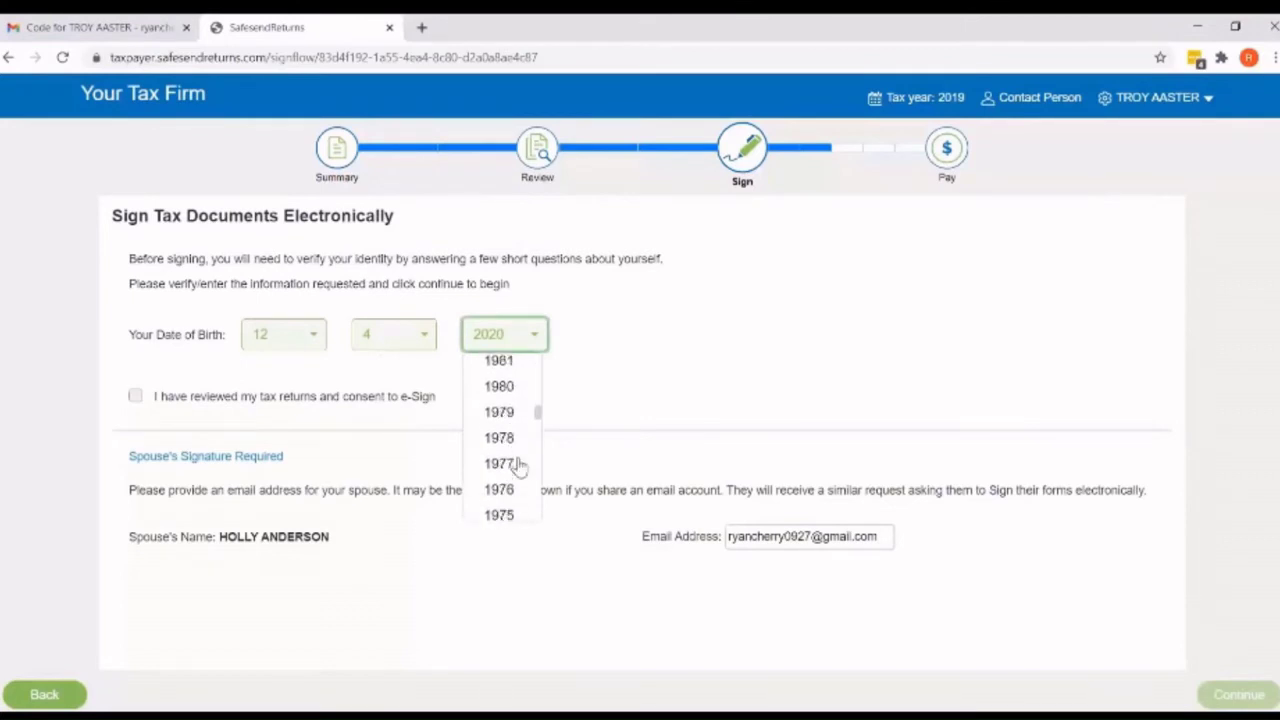
{"action": "left_click", "coordinate": [499, 438]}
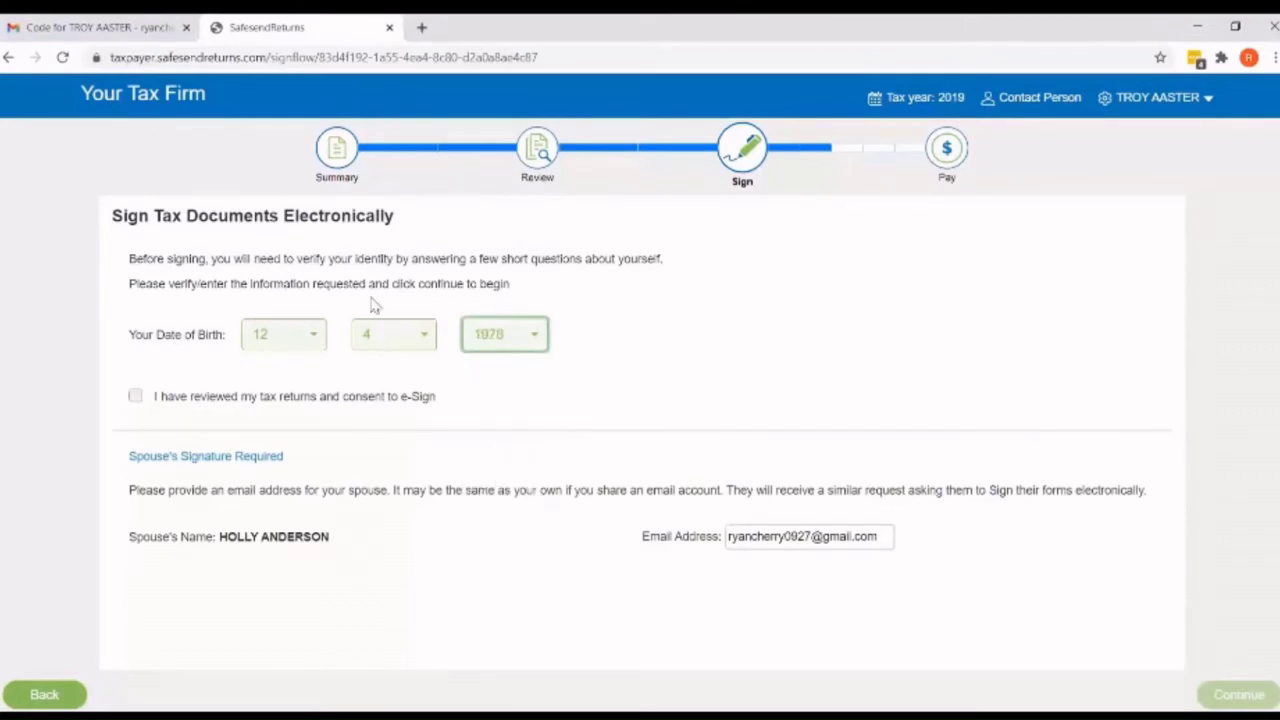
- Consent to e-Sign the reviewed returns and continue with the spouse's prefilled email address
{"action": "left_click", "coordinate": [135, 396]}
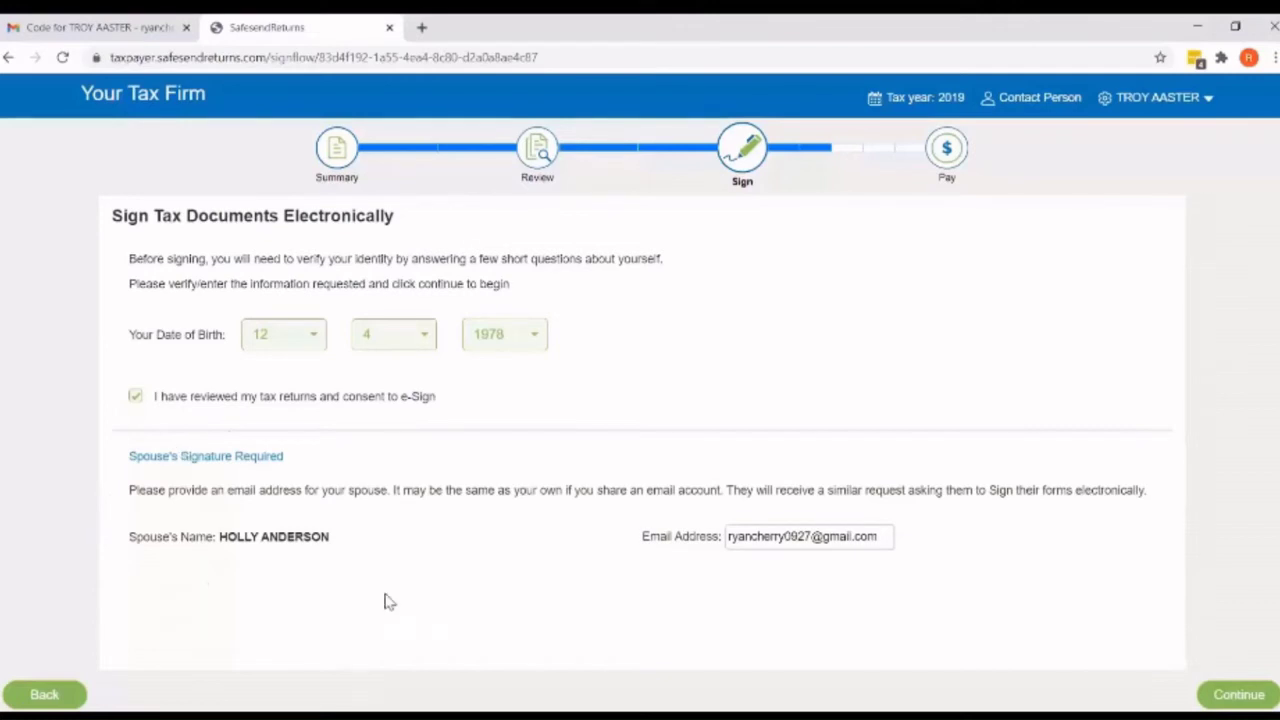
{"action": "left_click", "coordinate": [744, 540]}
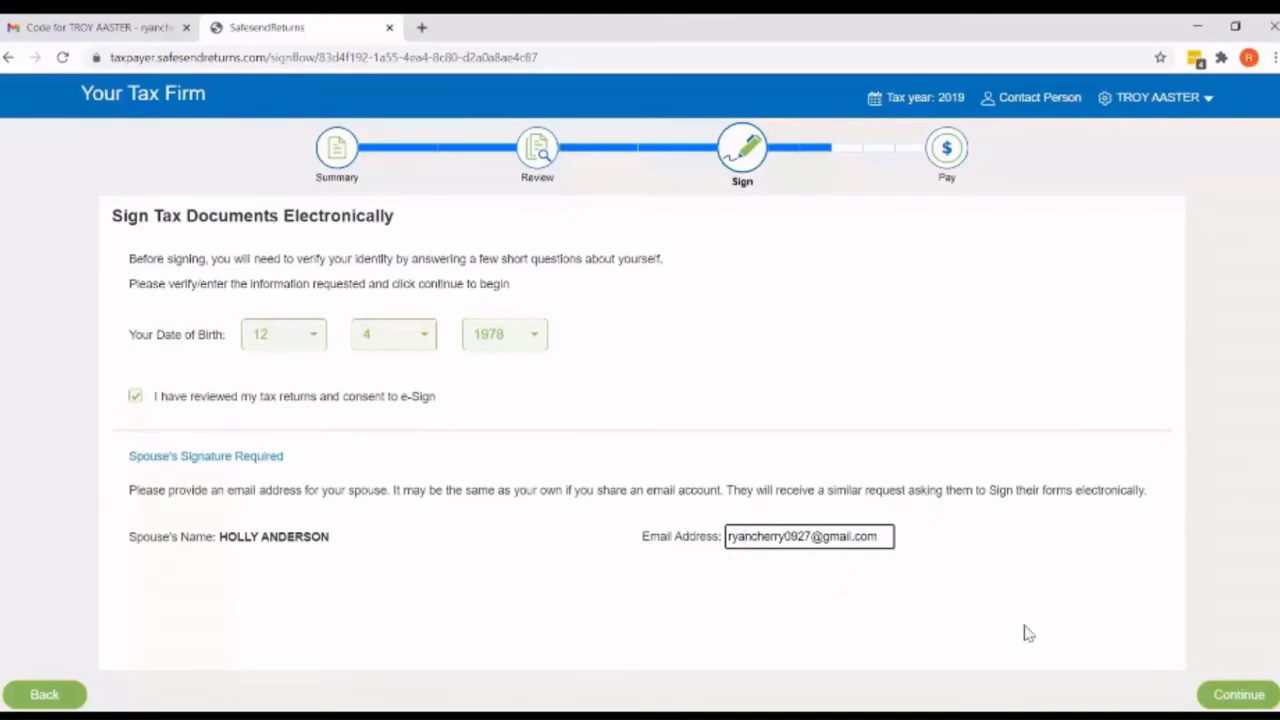
{"action": "left_click", "coordinate": [1226, 701]}
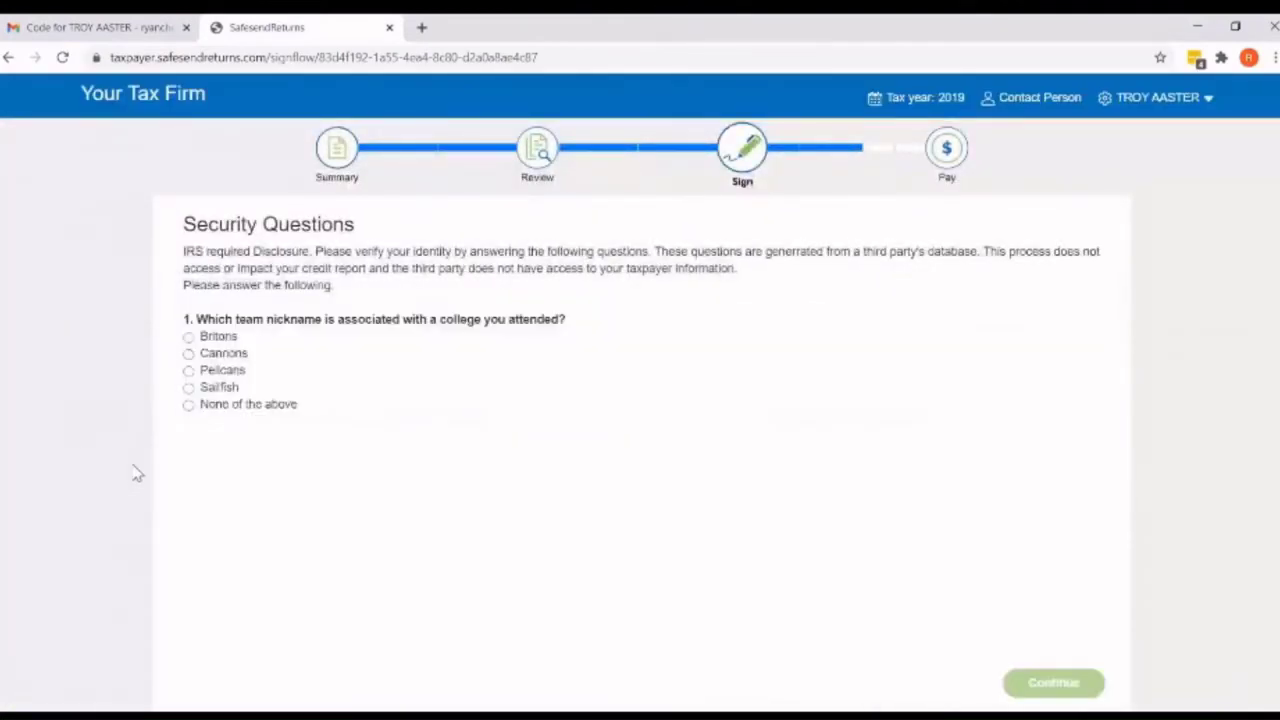
- Answer the college team nickname security question with "None of the above" and continue
{"action": "left_click", "coordinate": [189, 406]}
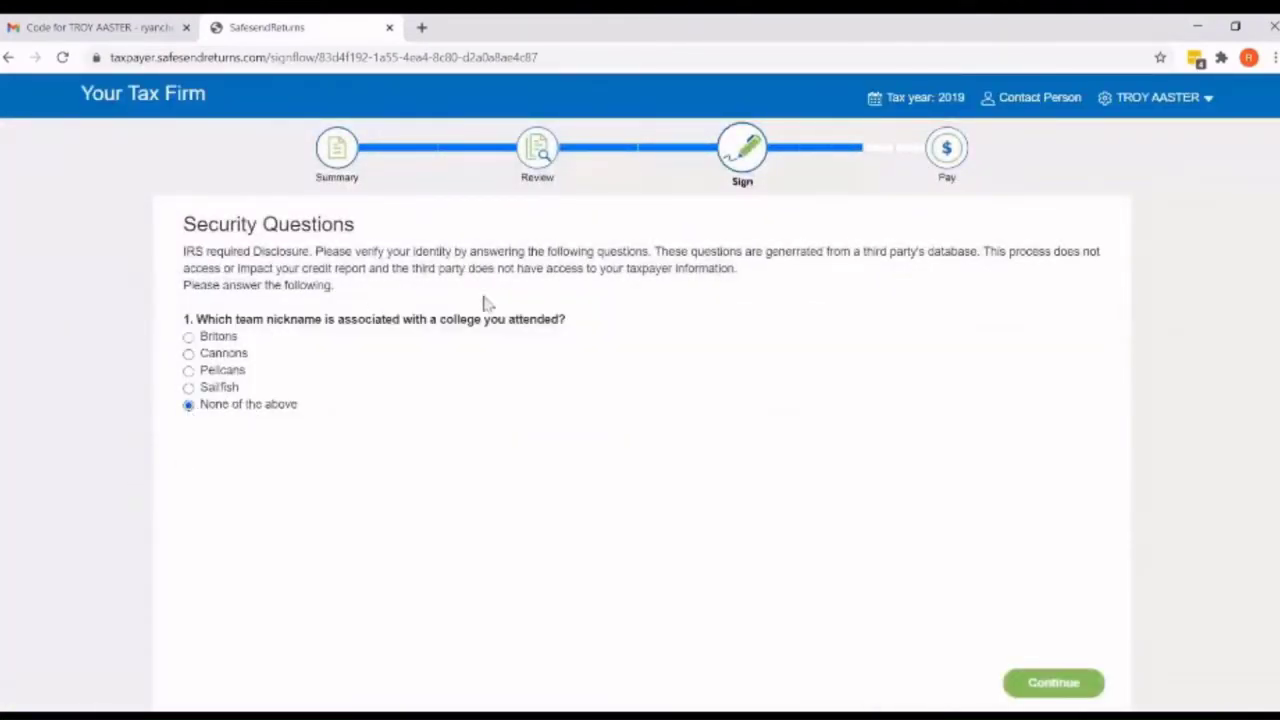
{"action": "left_click", "coordinate": [1050, 684]}
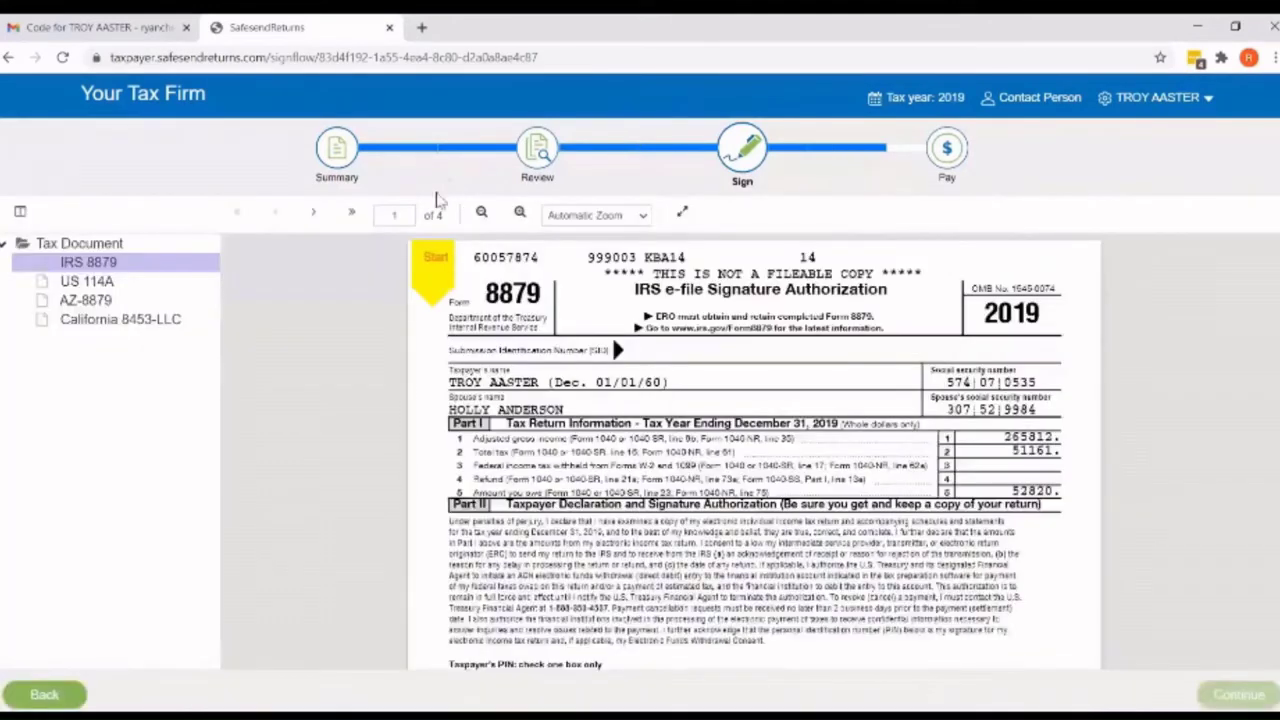
- Start signing the IRS 8879 form and apply a hand-drawn signature to the taxpayer's signature field
{"action": "left_click", "coordinate": [428, 291]}
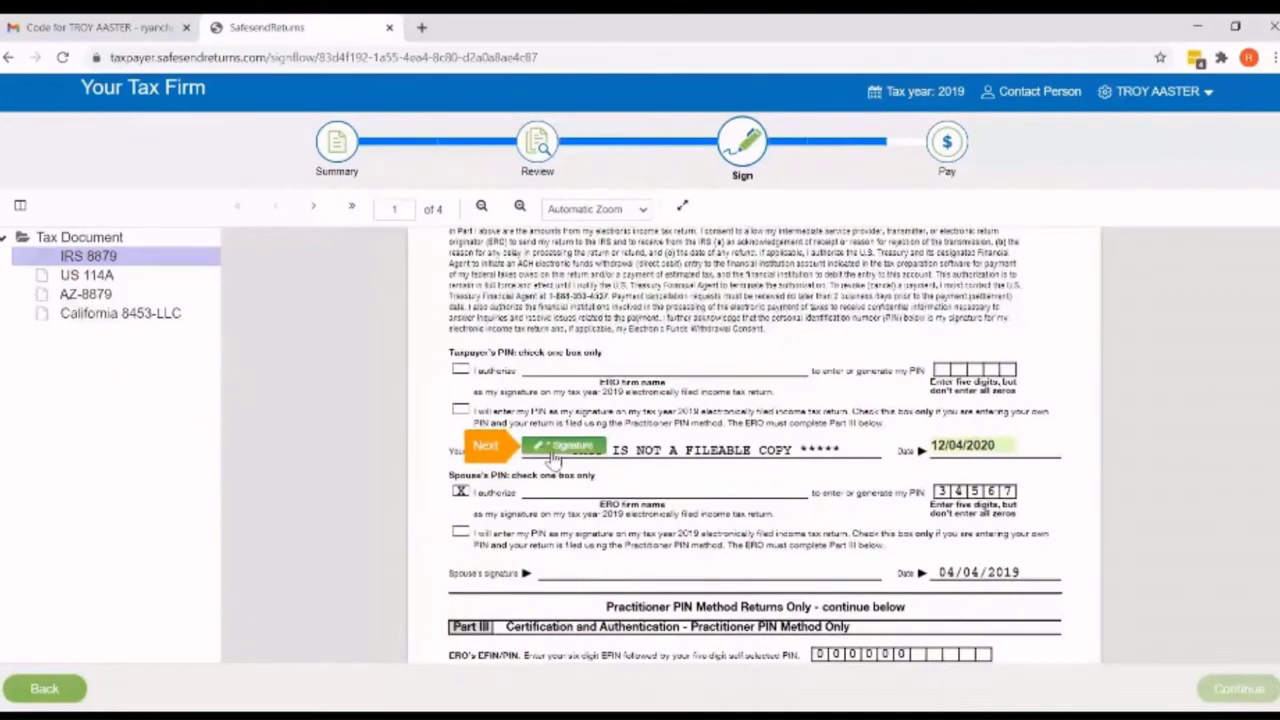
{"action": "left_click", "coordinate": [563, 448]}
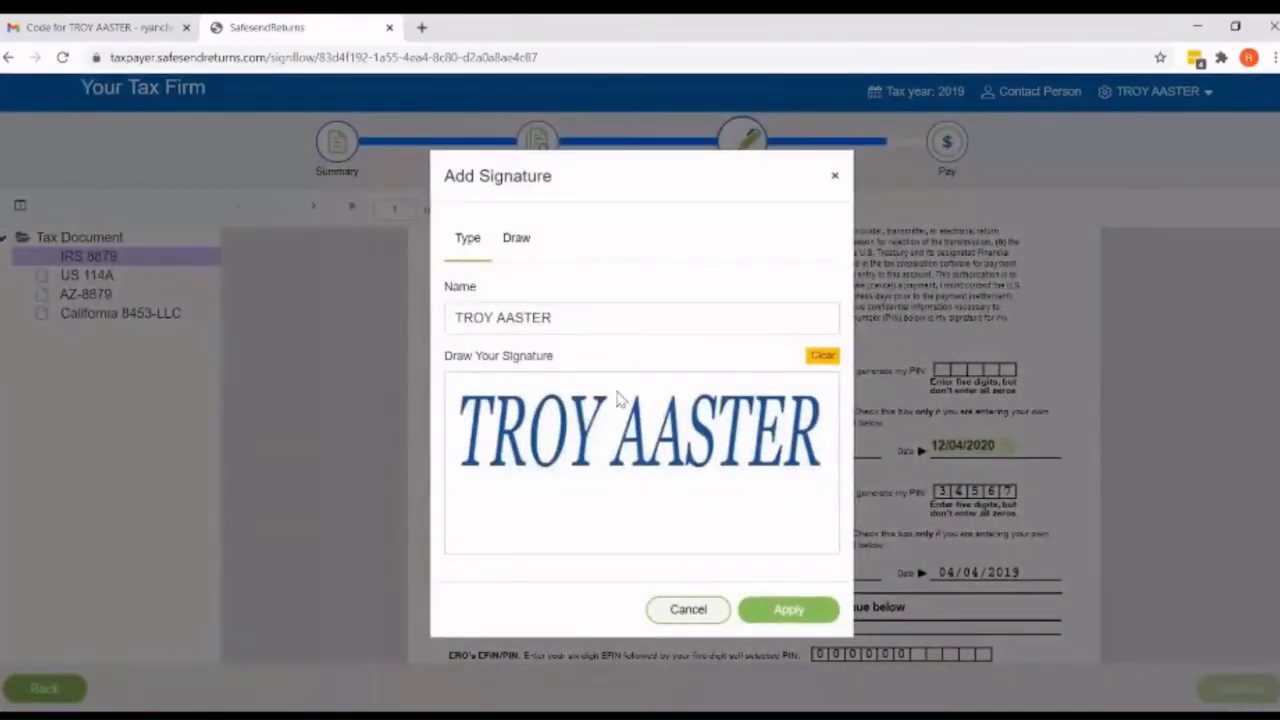
{"action": "left_click", "coordinate": [516, 240]}
{"action": "left_click_drag", "start_coordinate": [476, 442], "coordinate": [705, 375]}
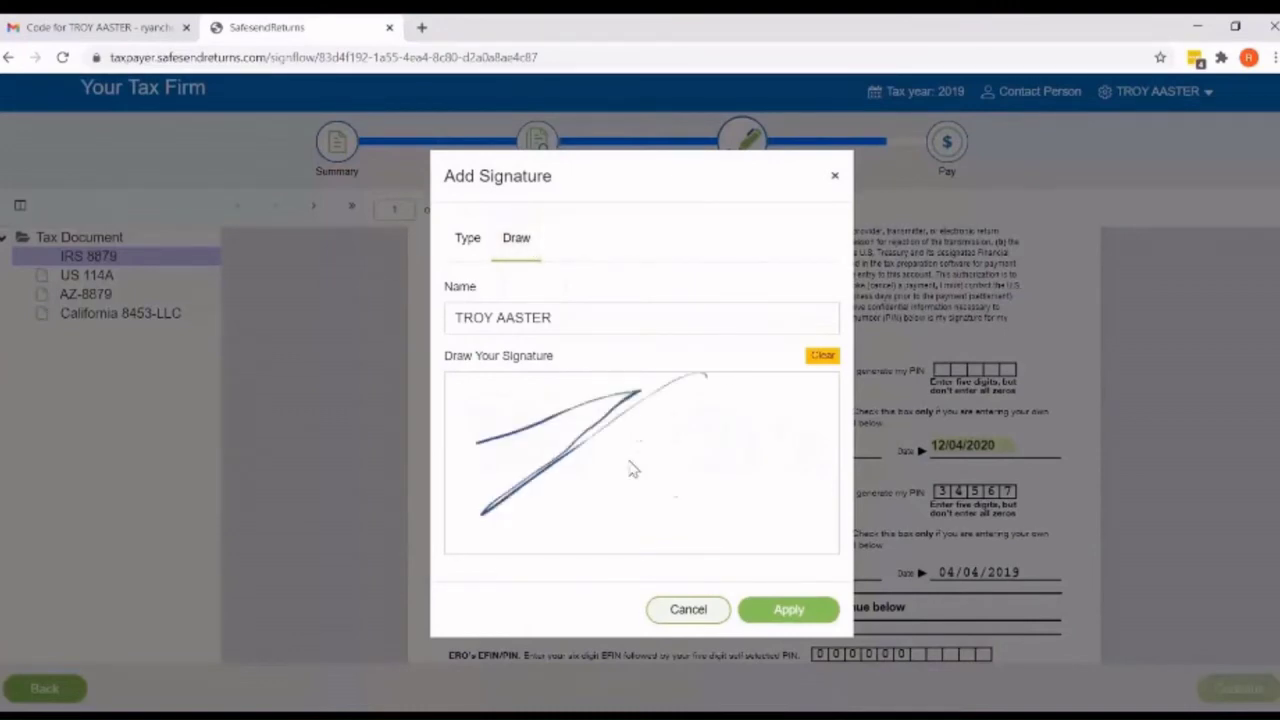
{"action": "left_click_drag", "start_coordinate": [632, 470], "coordinate": [778, 445]}
{"action": "left_click", "coordinate": [788, 610]}
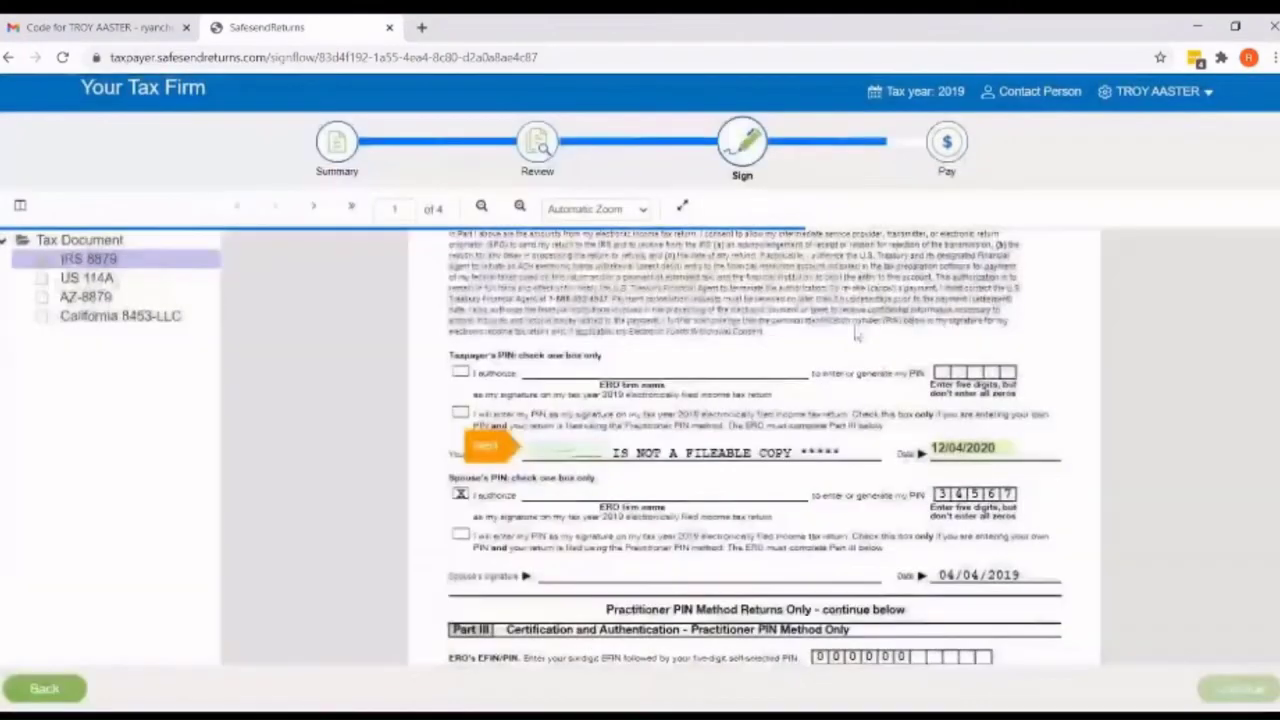
- Sign the US 114A, AZ-8879 and California 8453-LLC forms and finish the signing
{"action": "left_click", "coordinate": [482, 448]}
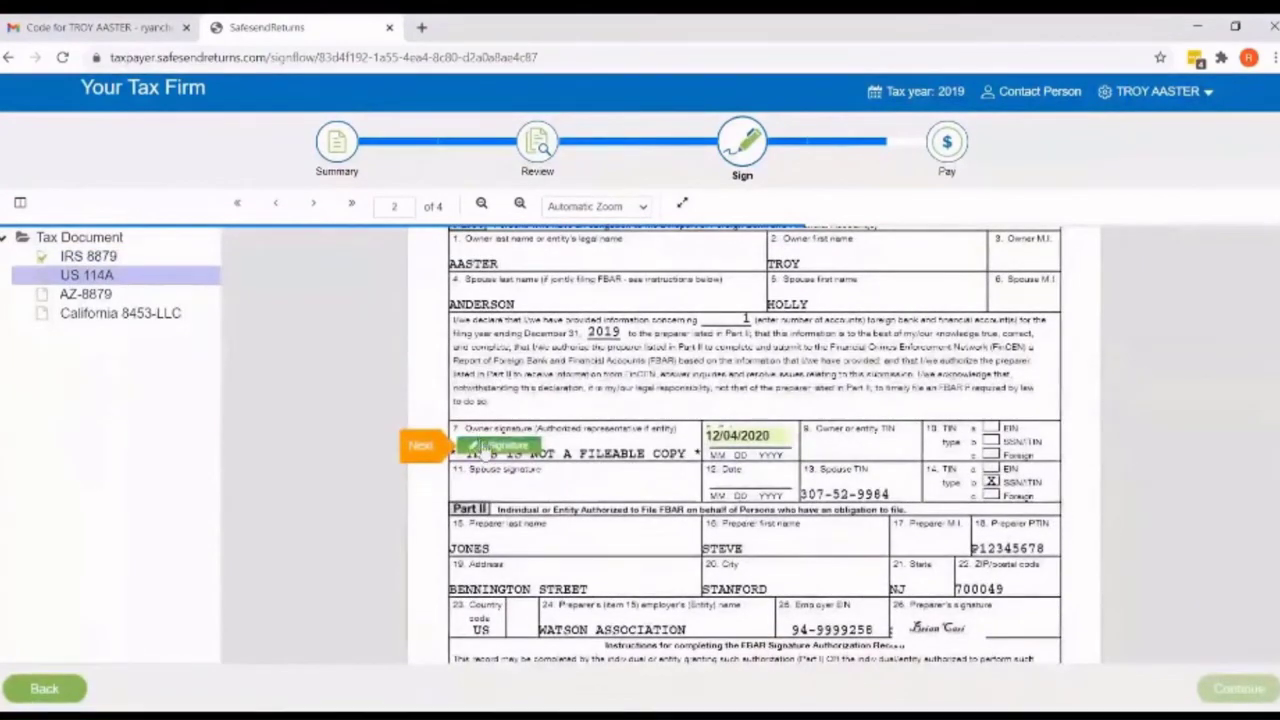
{"action": "left_click", "coordinate": [432, 446]}
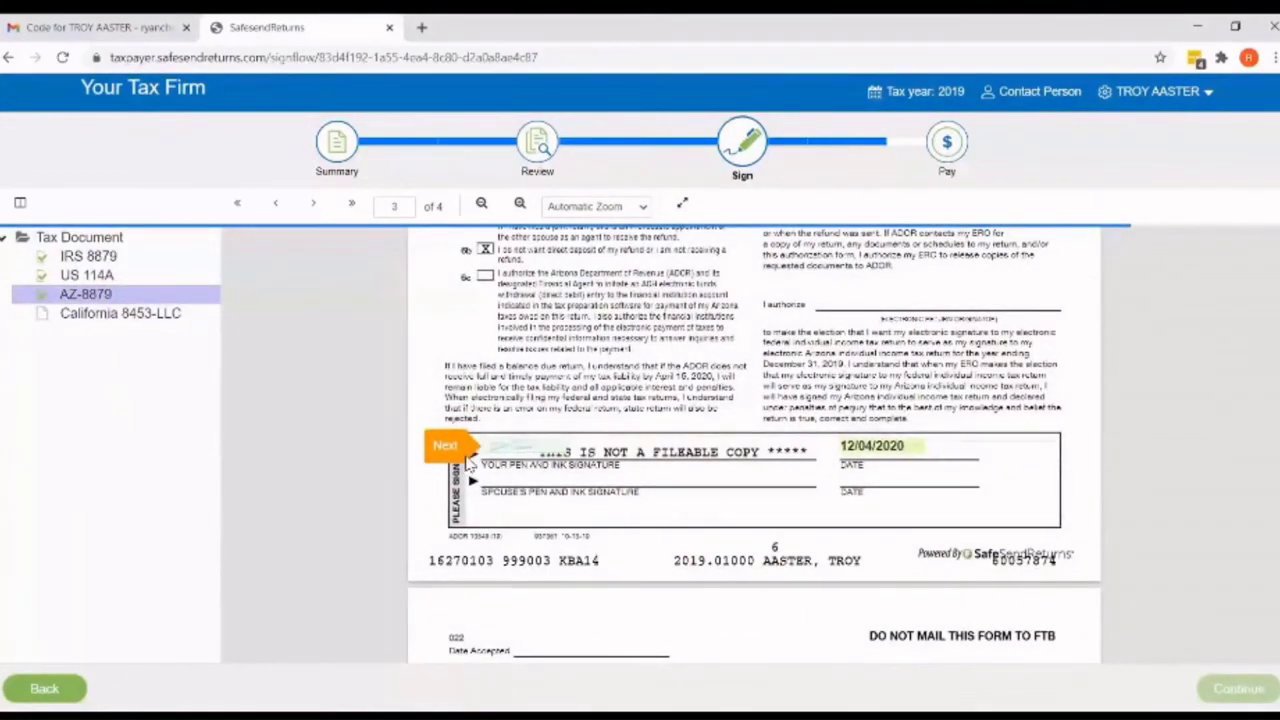
{"action": "left_click", "coordinate": [460, 458]}
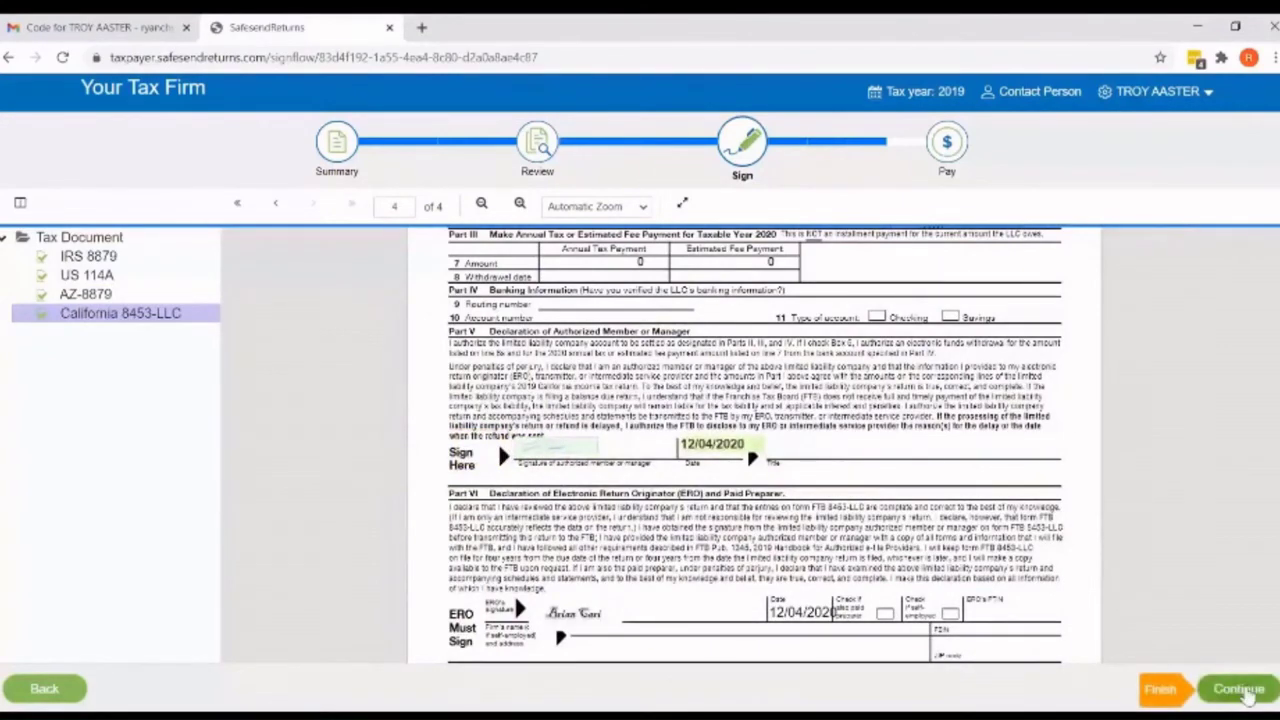
{"action": "left_click", "coordinate": [1240, 689]}
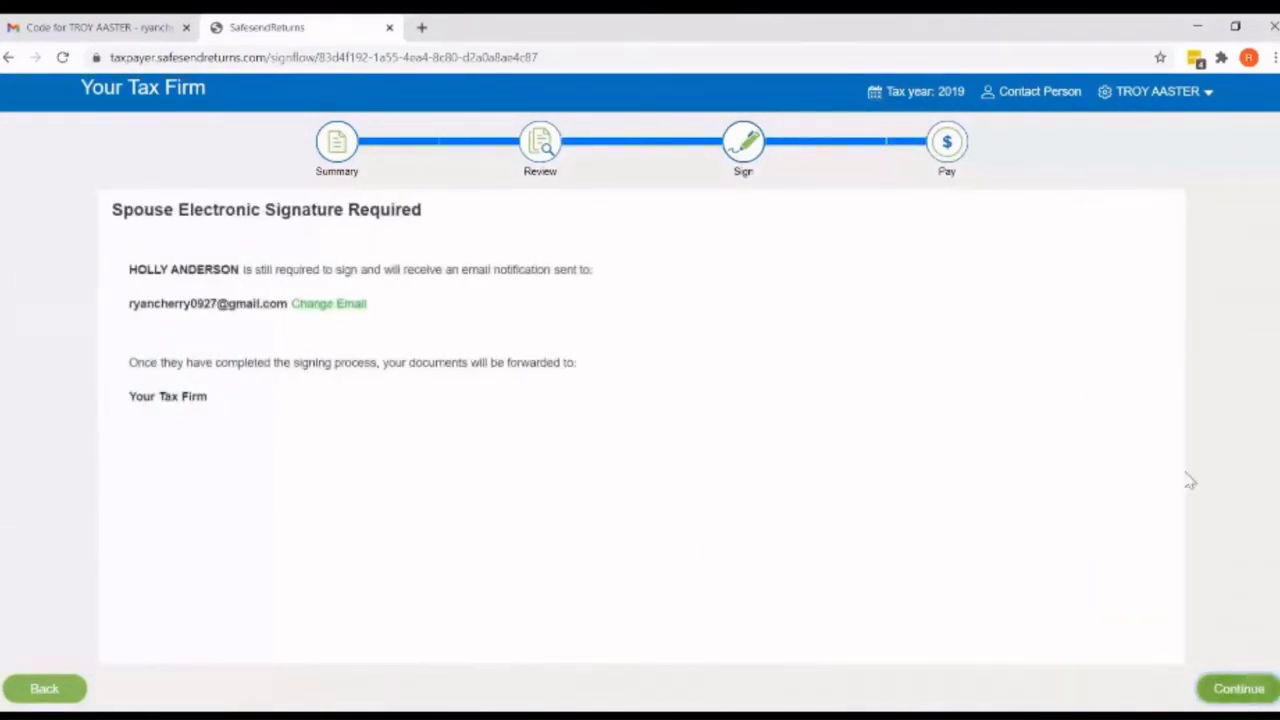
- Continue to the tax payments and open the payment information for the Federal 2019 tax due Oct 2020
{"action": "left_click", "coordinate": [1235, 690]}
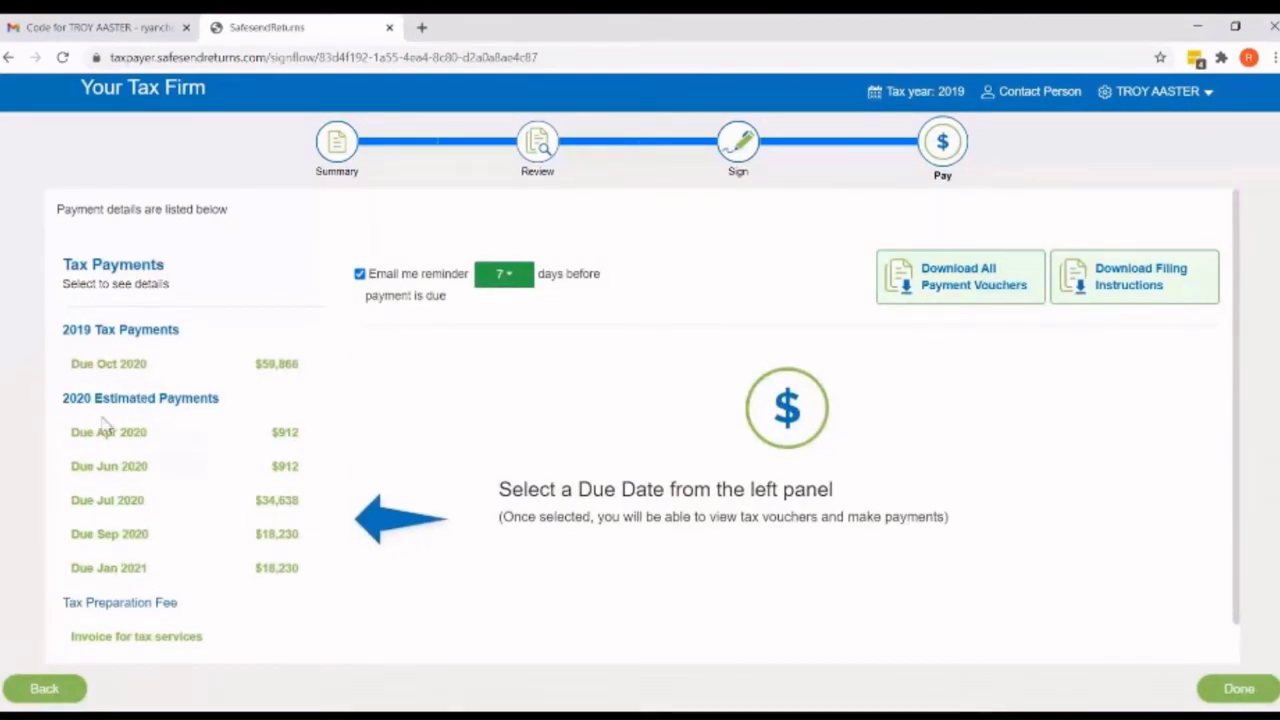
{"action": "left_click", "coordinate": [108, 372]}
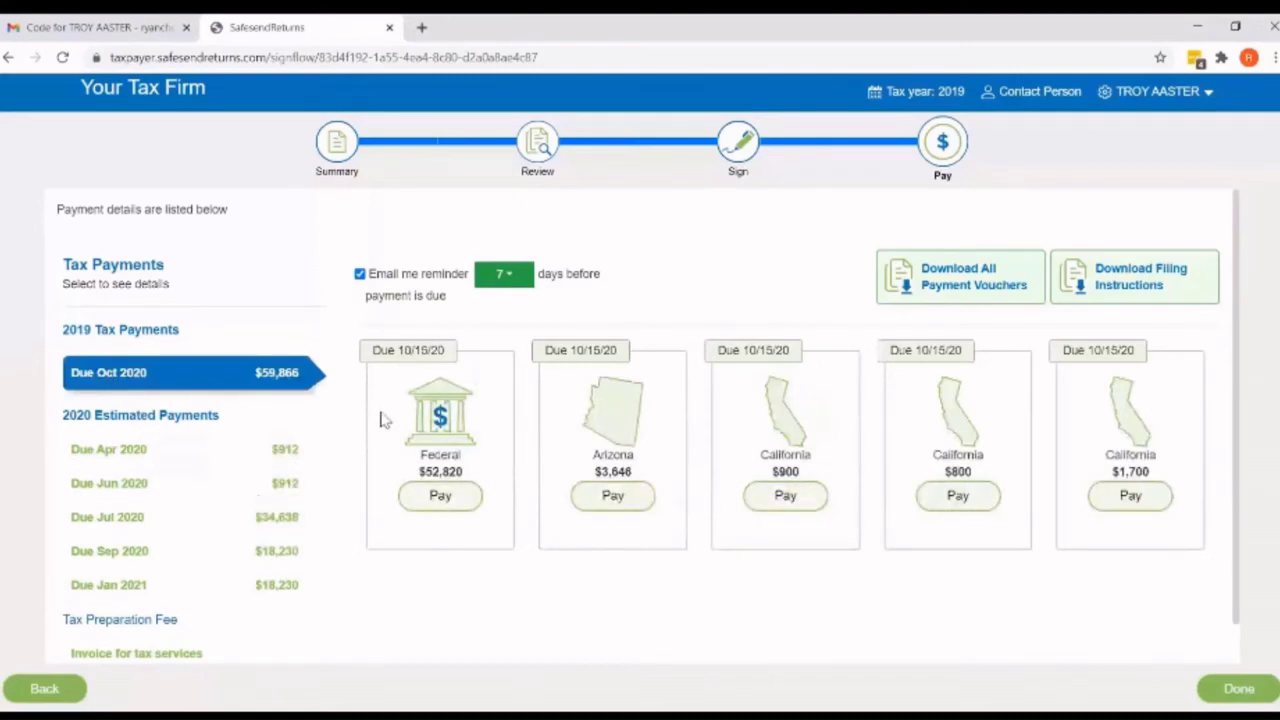
{"action": "left_click", "coordinate": [434, 503]}
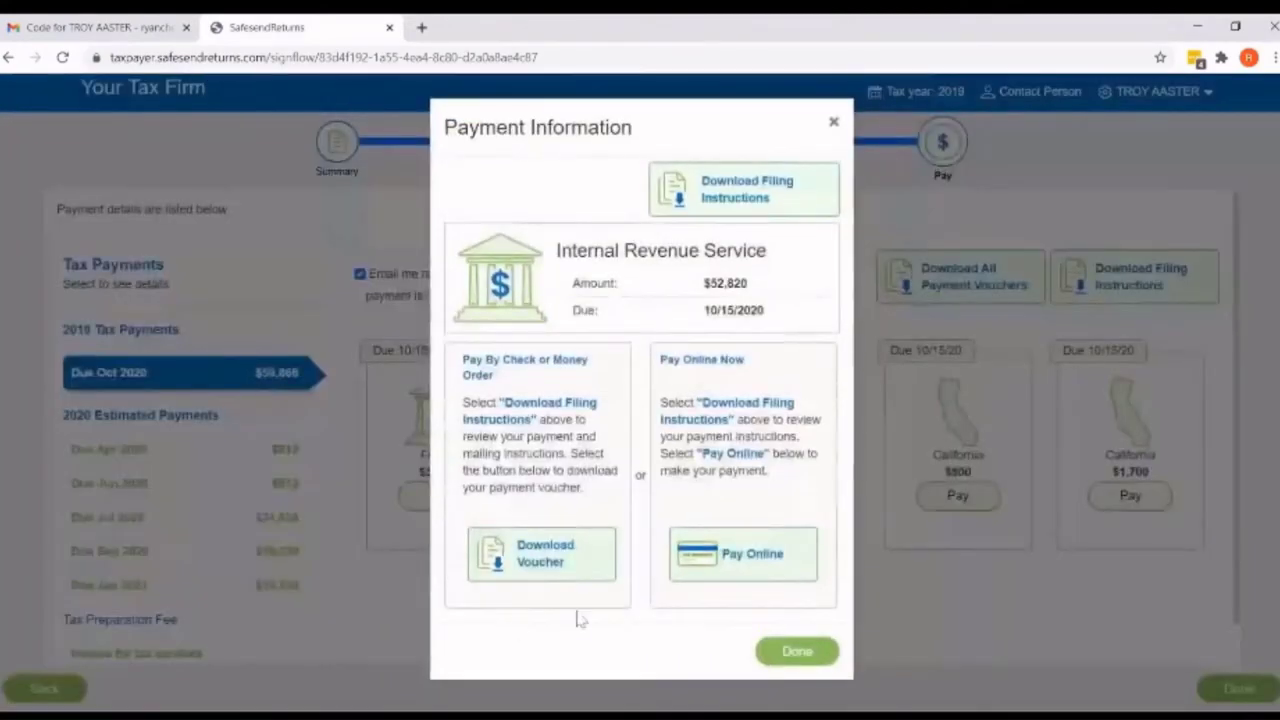
- Download the federal payment voucher, view the IRS online payment page, and return to close the payment information
{"action": "left_click", "coordinate": [545, 566]}
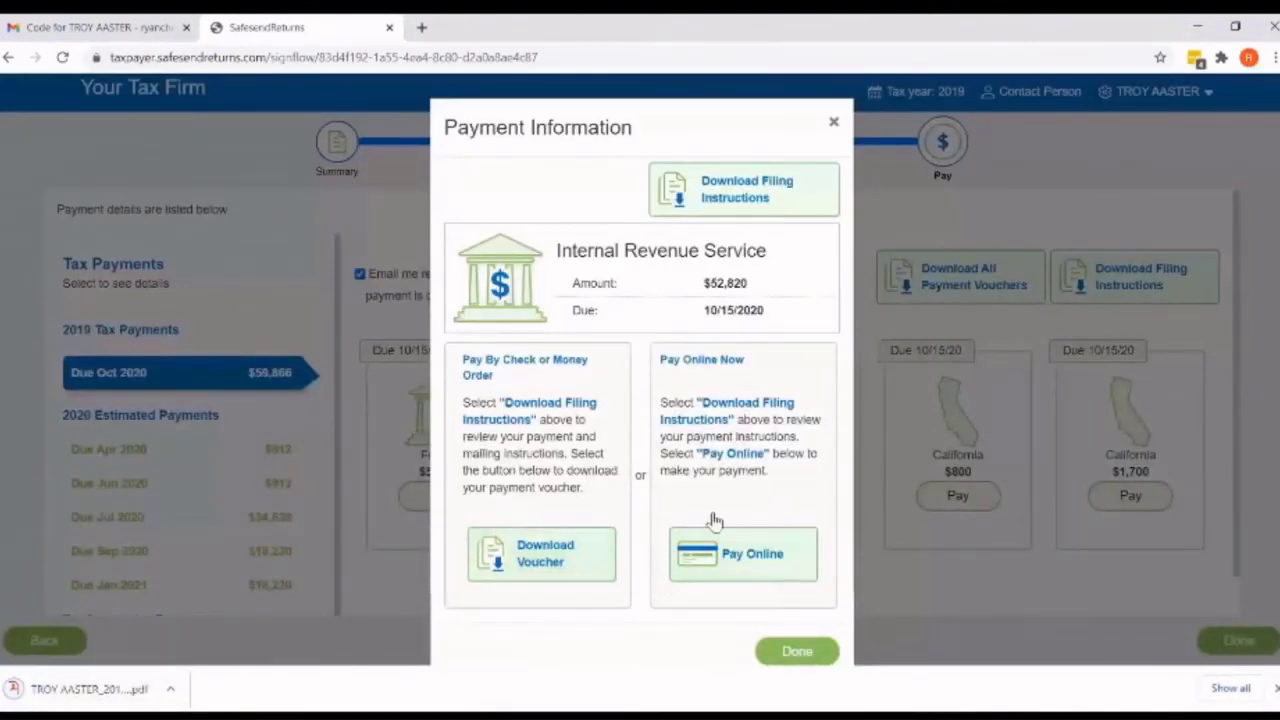
{"action": "left_click", "coordinate": [752, 556]}
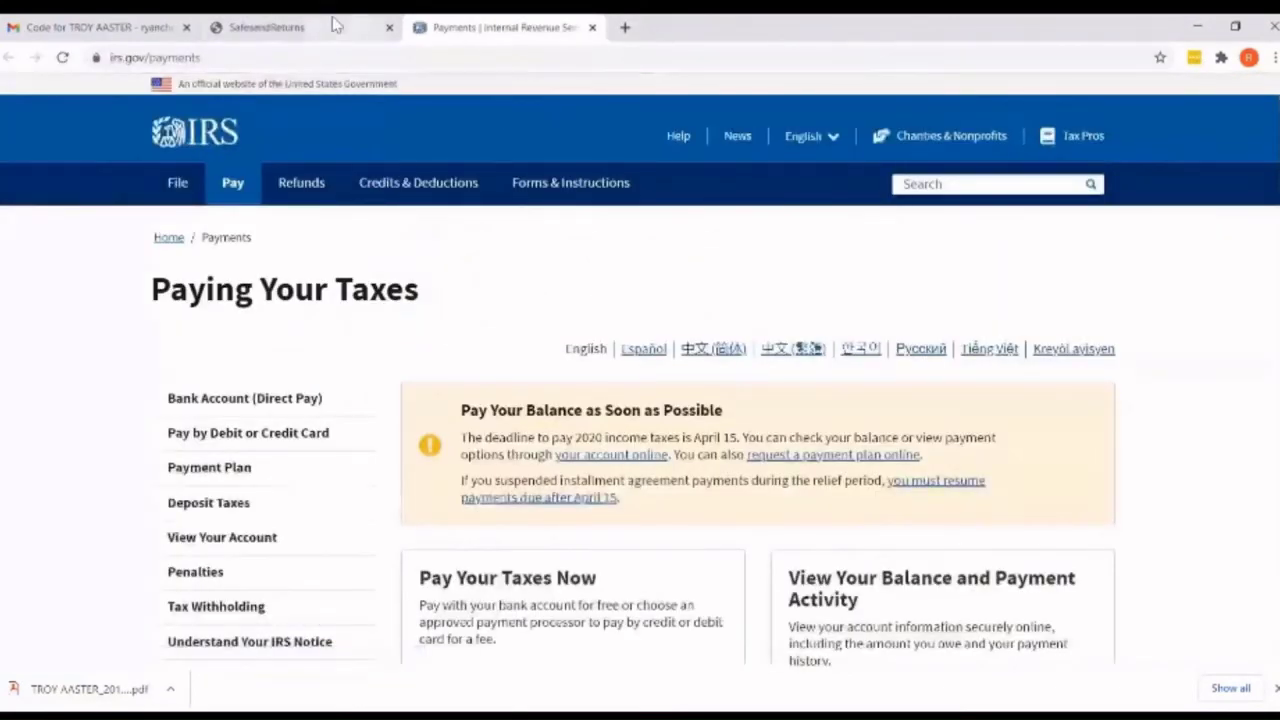
{"action": "left_click", "coordinate": [312, 28]}
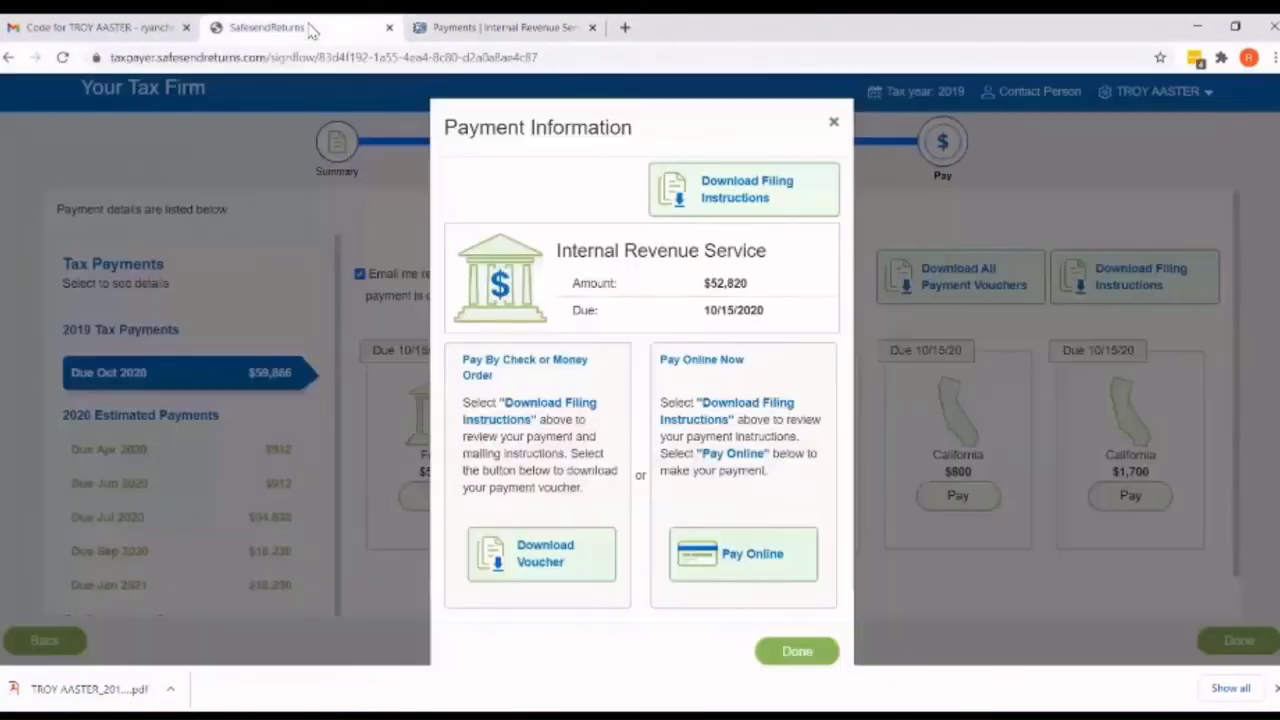
{"action": "left_click", "coordinate": [787, 658]}
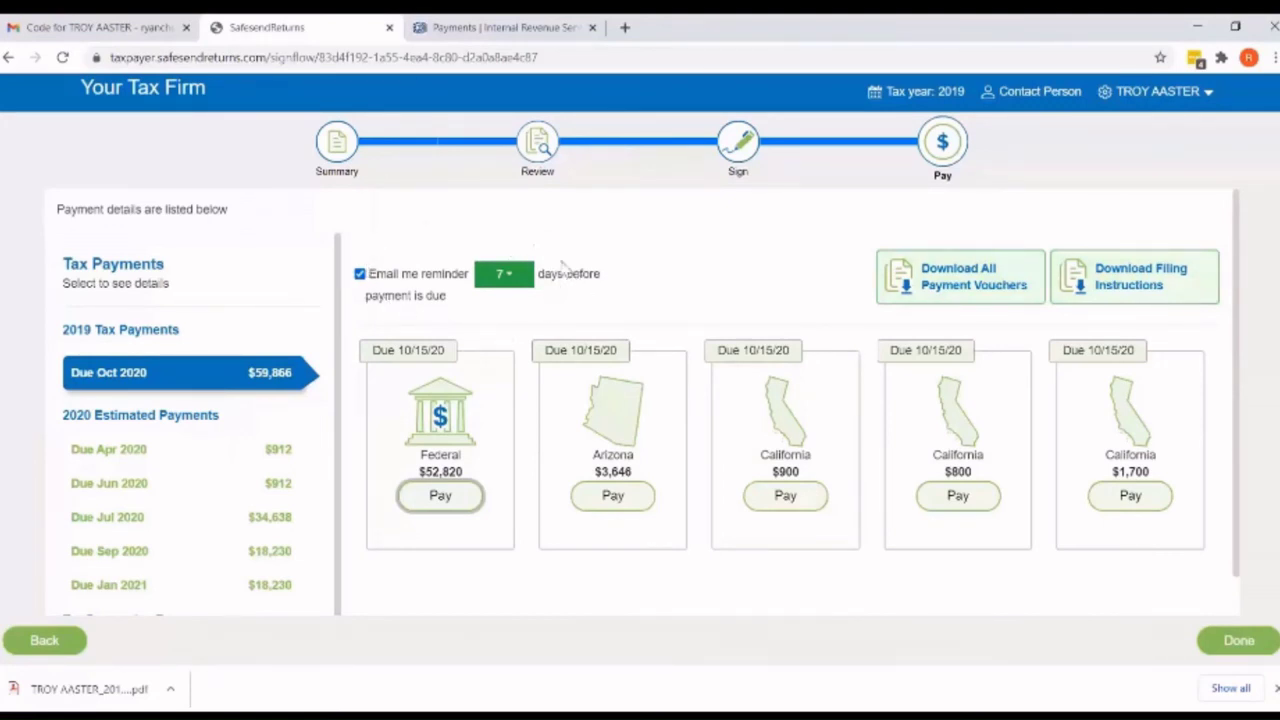
- Check which numbers of days before the due date are offered for the payment email reminder
{"action": "left_click", "coordinate": [522, 279]}
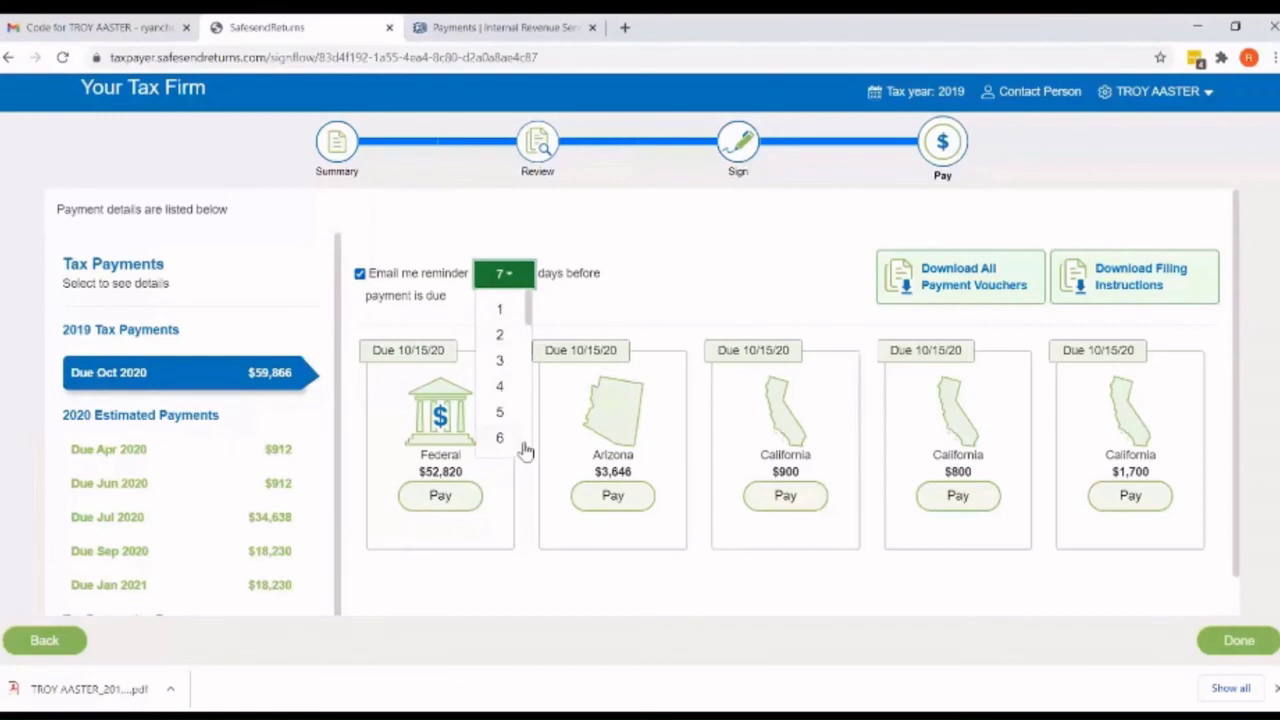
{"action": "left_click", "coordinate": [518, 281]}
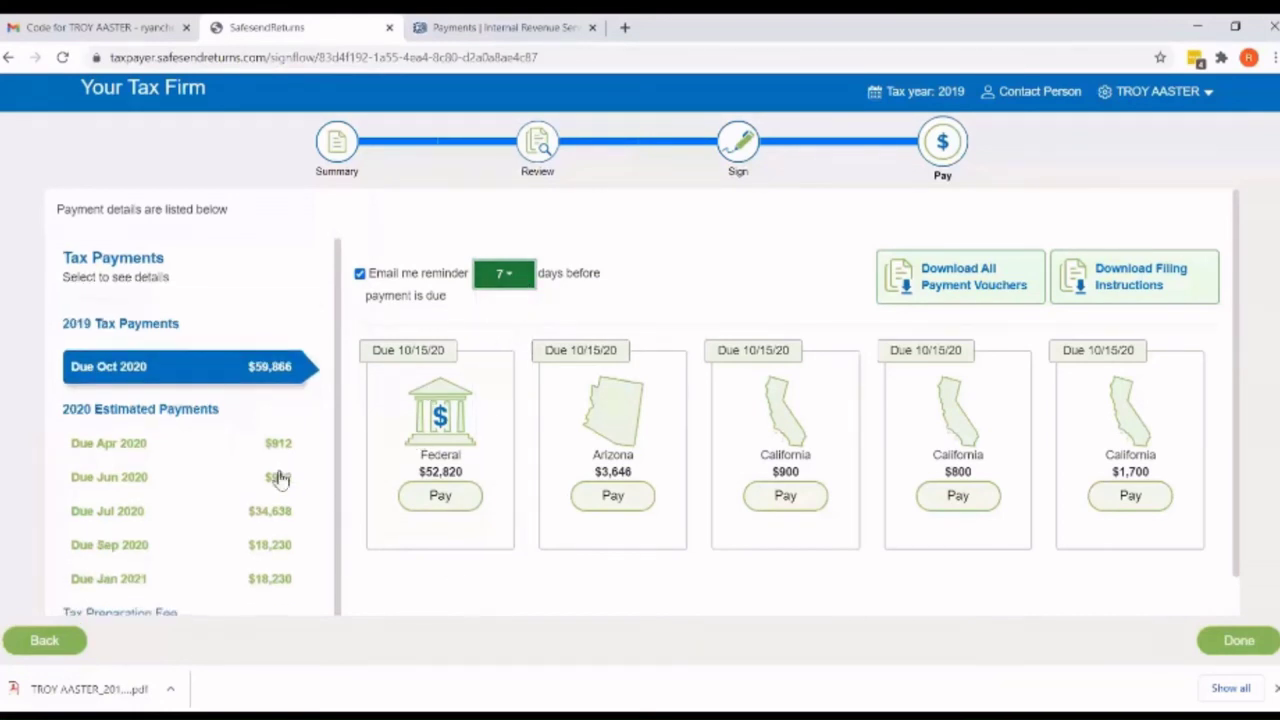
- View the payment options for the tax preparation fee under the invoice for tax services, and finish the payment stage
{"action": "scroll", "coordinate": [366, 457], "scroll_direction": "down", "scroll_amount": 1}
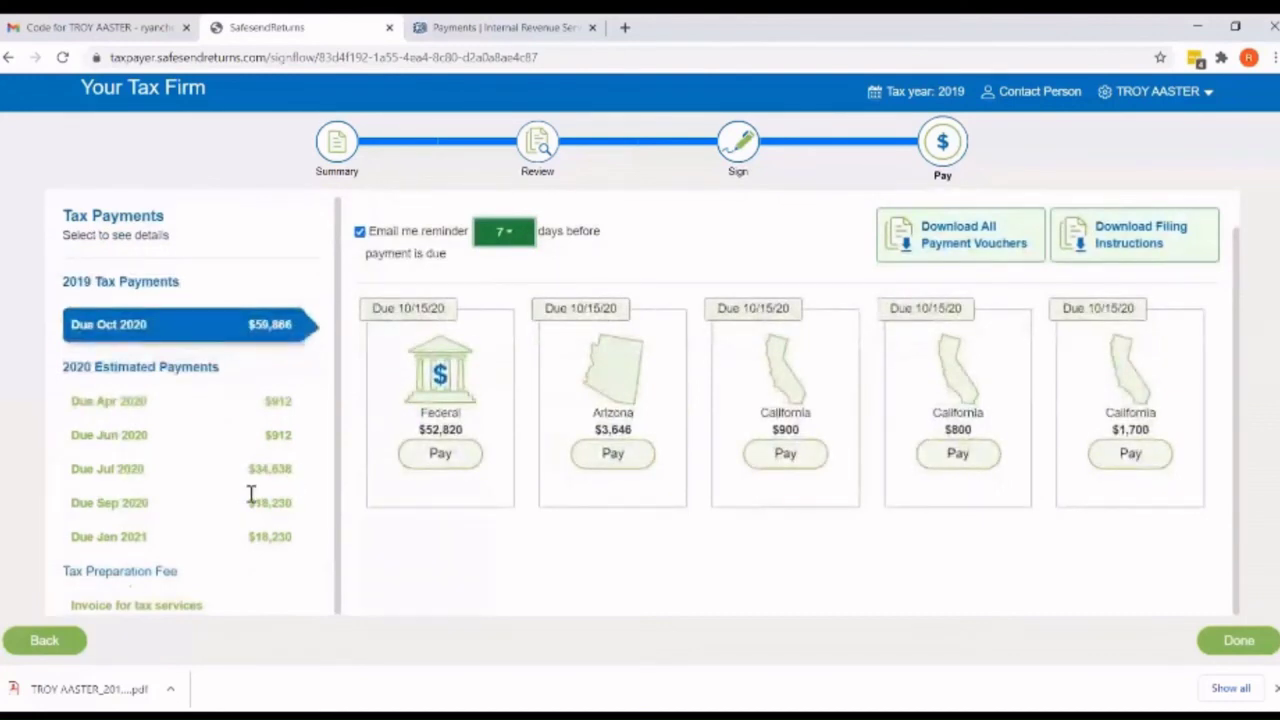
{"action": "left_click", "coordinate": [118, 606]}
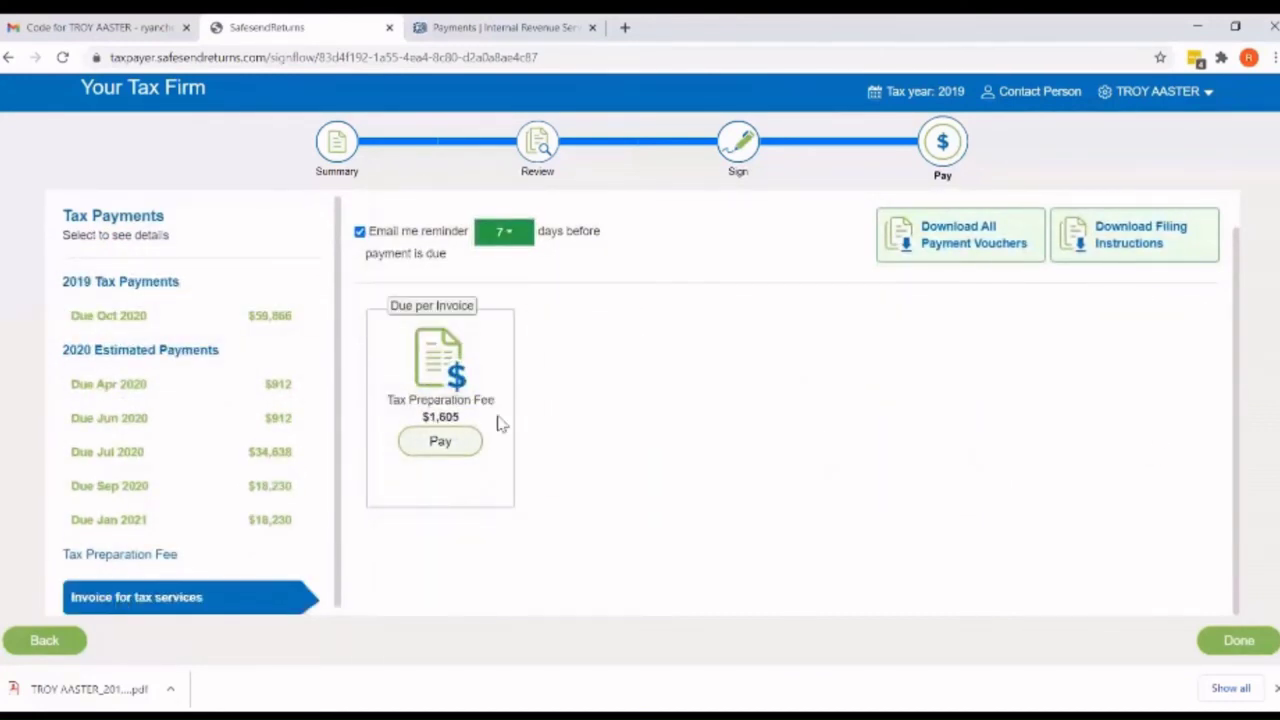
{"action": "left_click", "coordinate": [415, 452]}
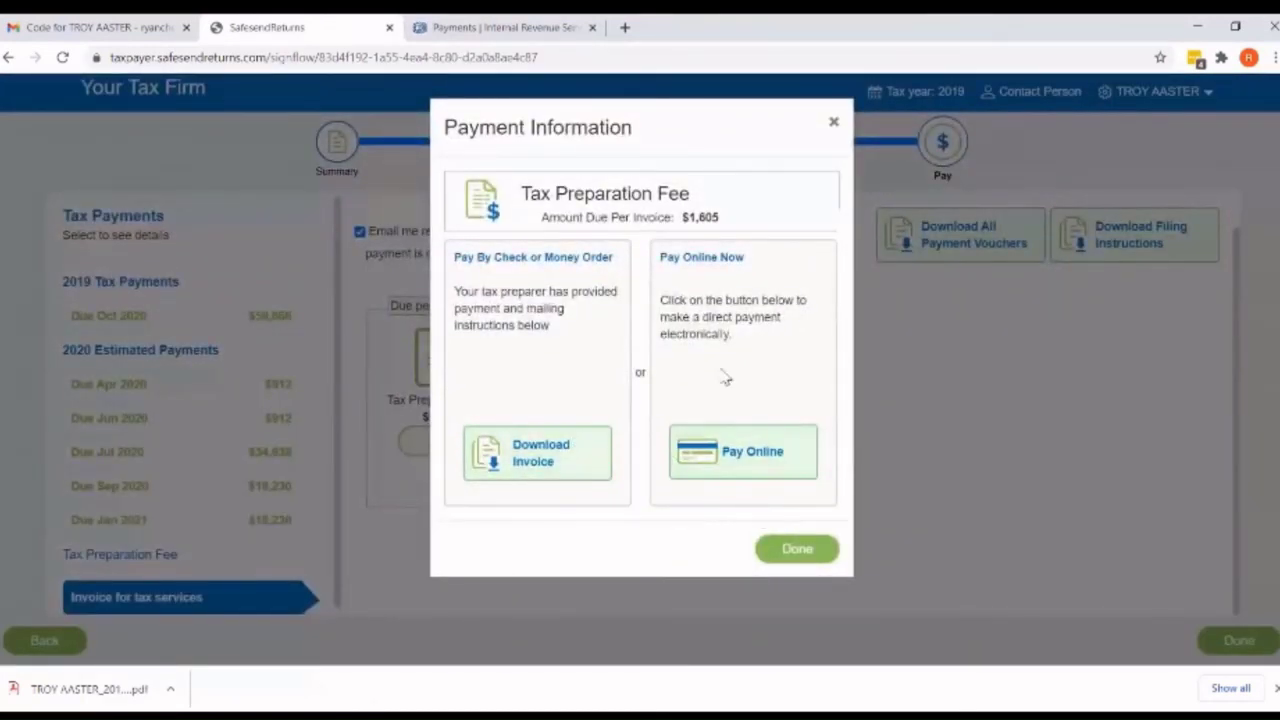
{"action": "left_click", "coordinate": [792, 551]}
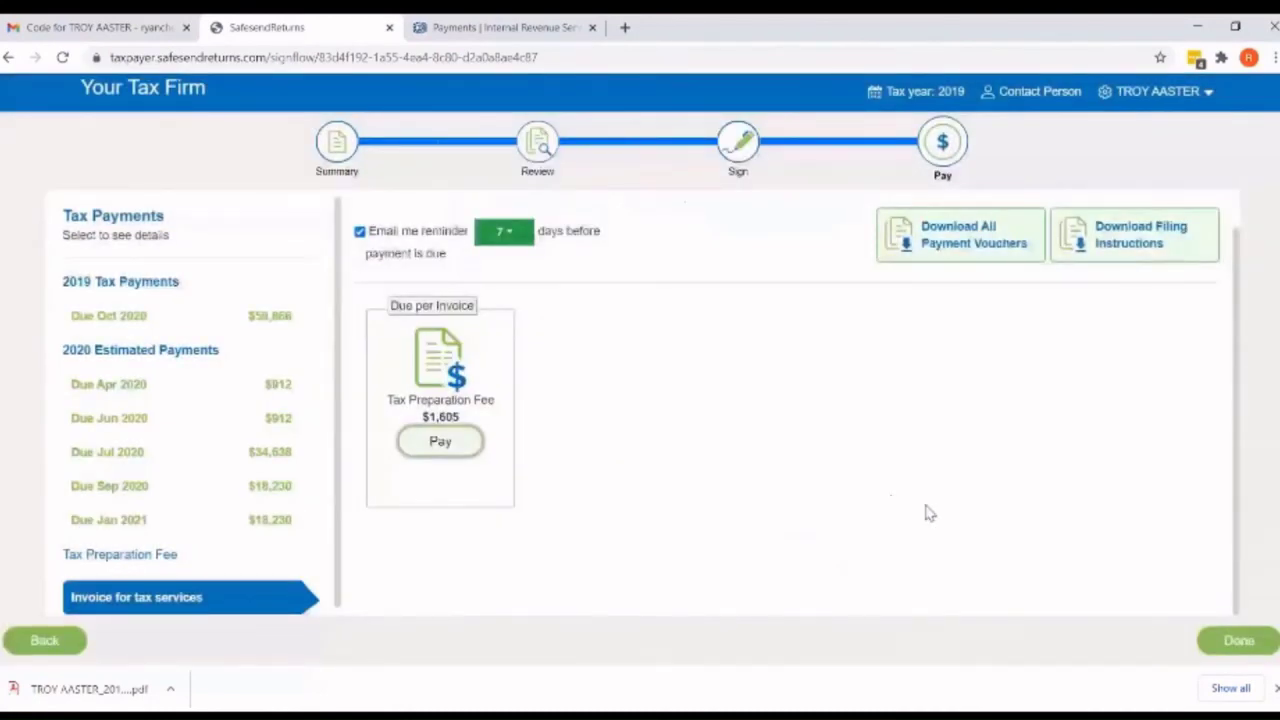
{"action": "left_click", "coordinate": [1238, 642]}
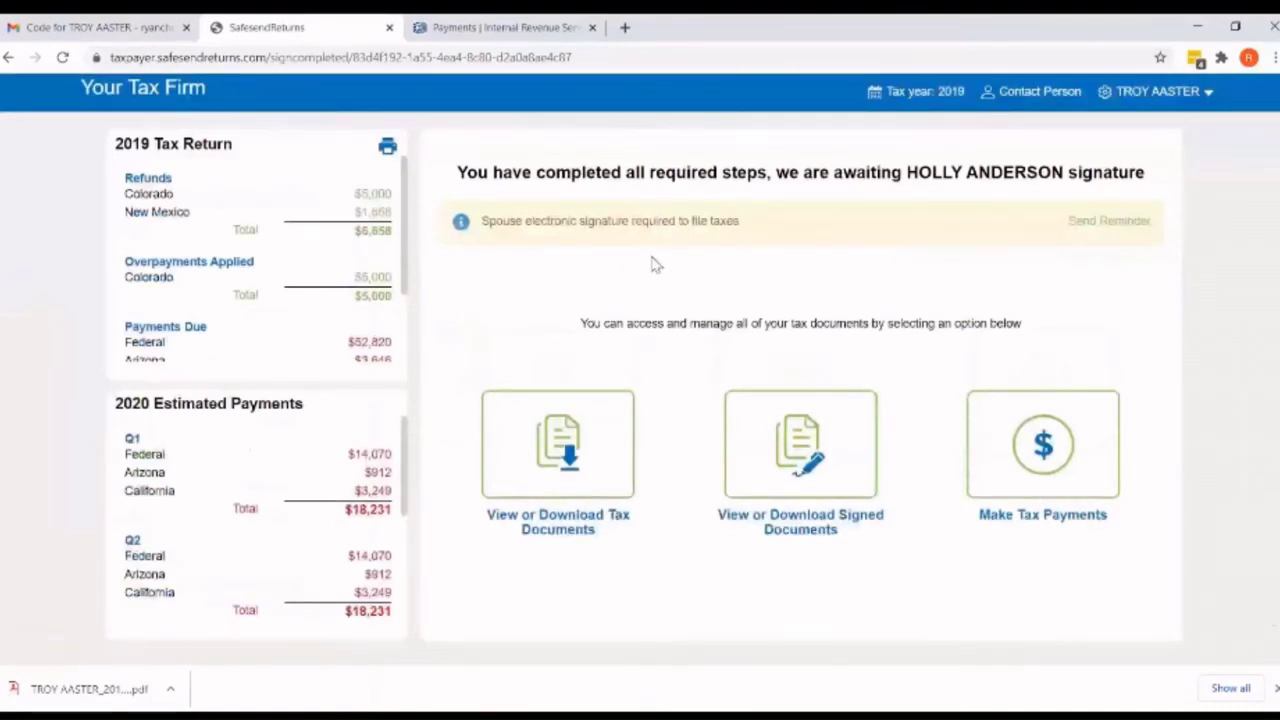